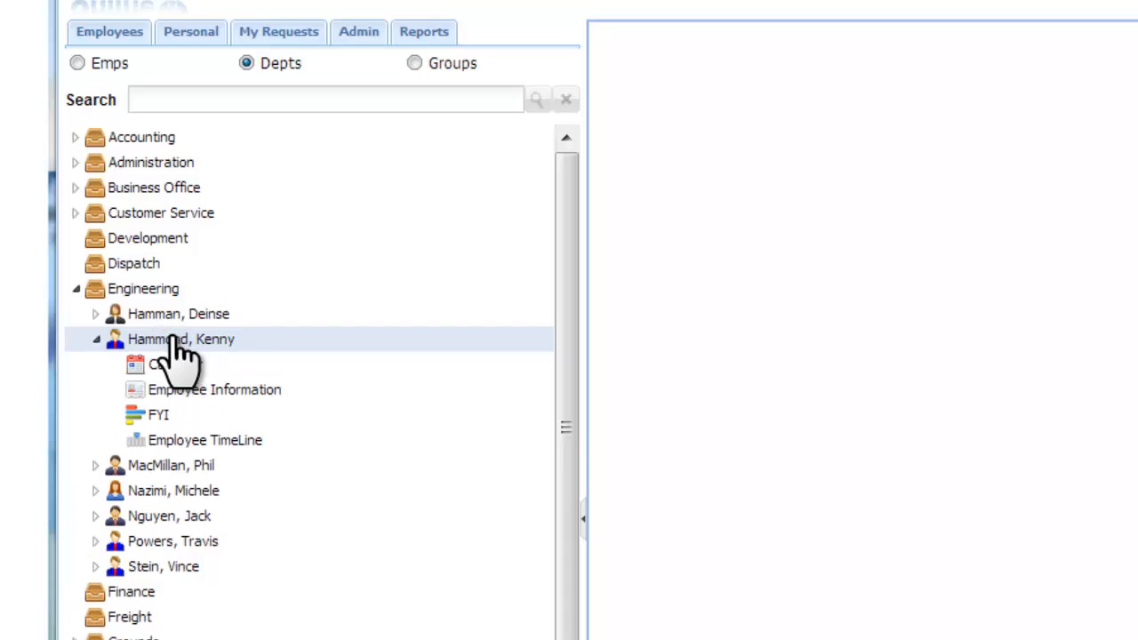
- Open the Engineering employee's information record, showing the 9:00AM–5:00PM shift
{"action": "left_click", "coordinate": [176, 392]}
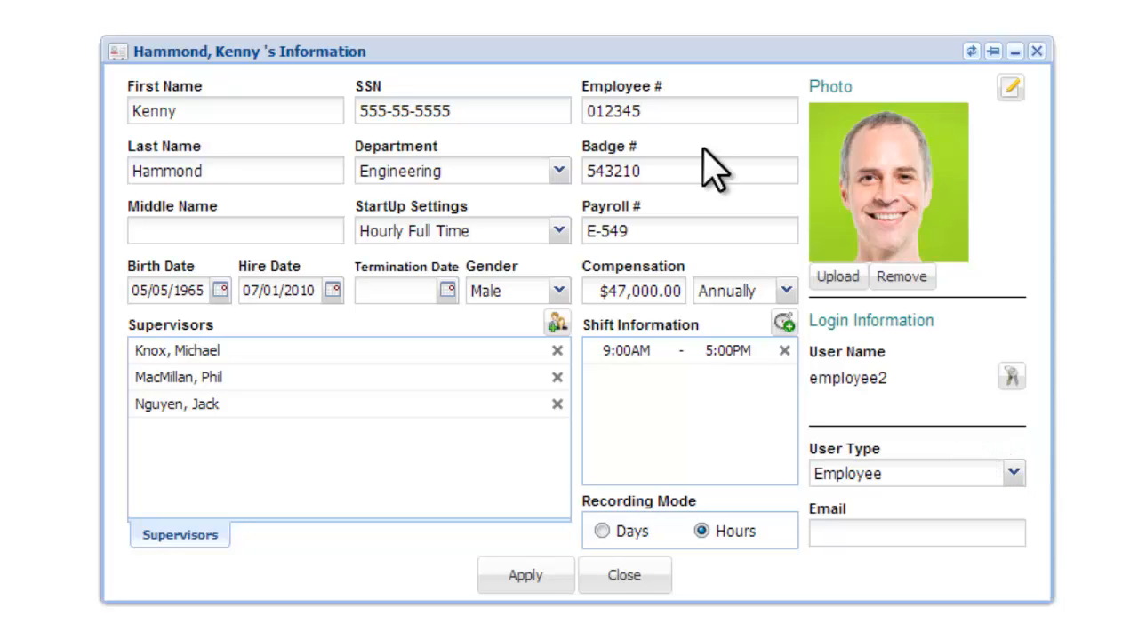
{"action": "left_click_drag", "start_coordinate": [261, 115], "coordinate": [84, 132]}
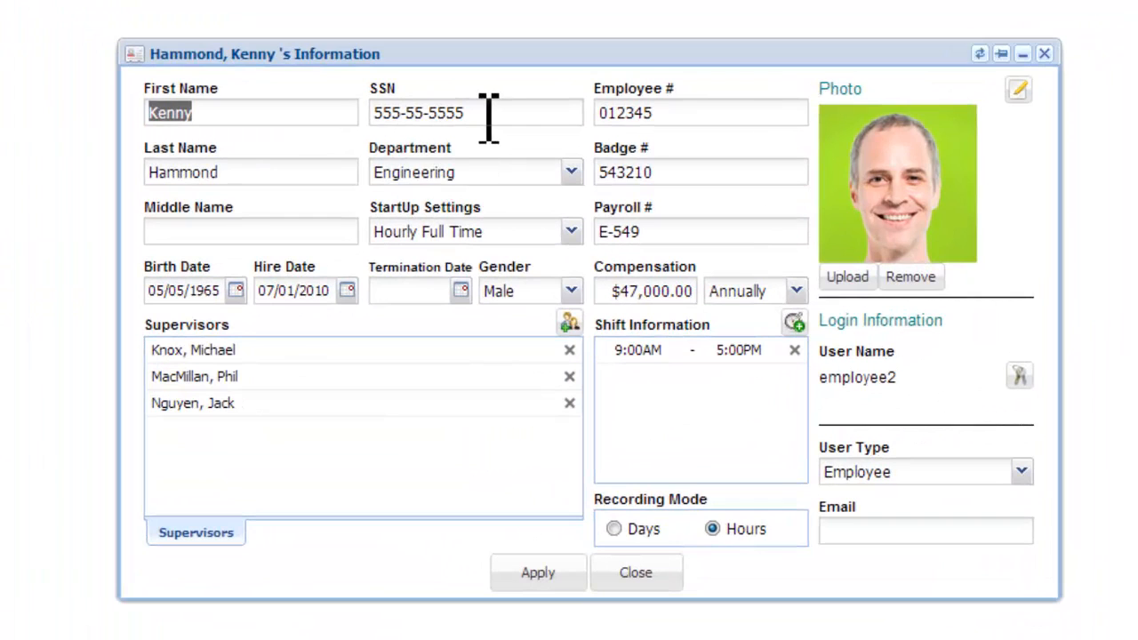
{"action": "left_click_drag", "start_coordinate": [489, 114], "coordinate": [323, 119]}
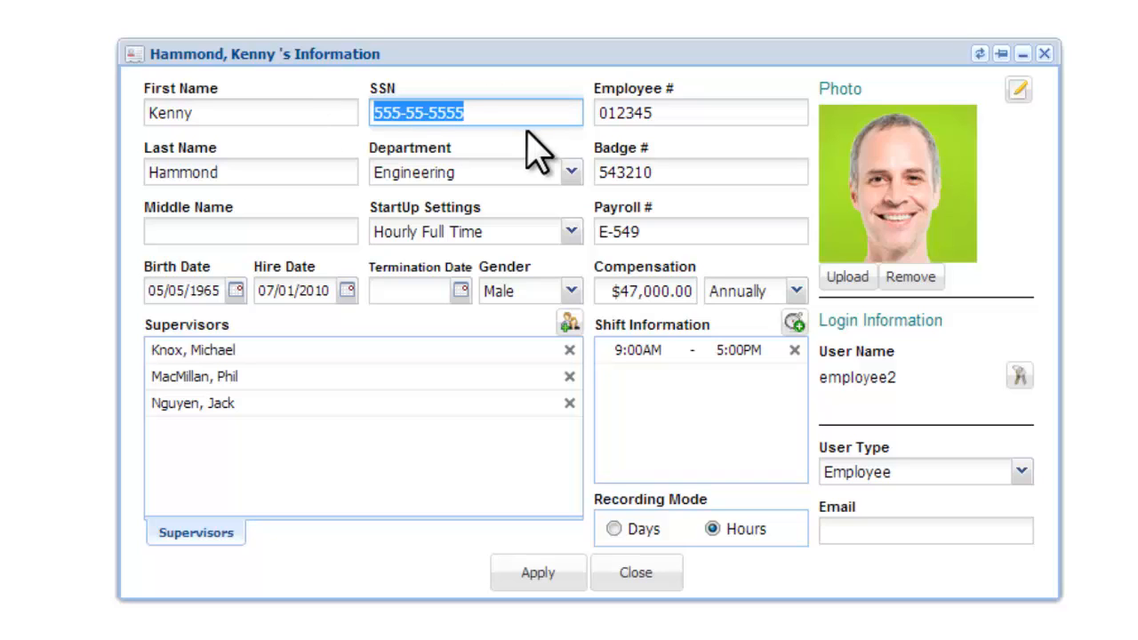
{"action": "left_click", "coordinate": [501, 119]}
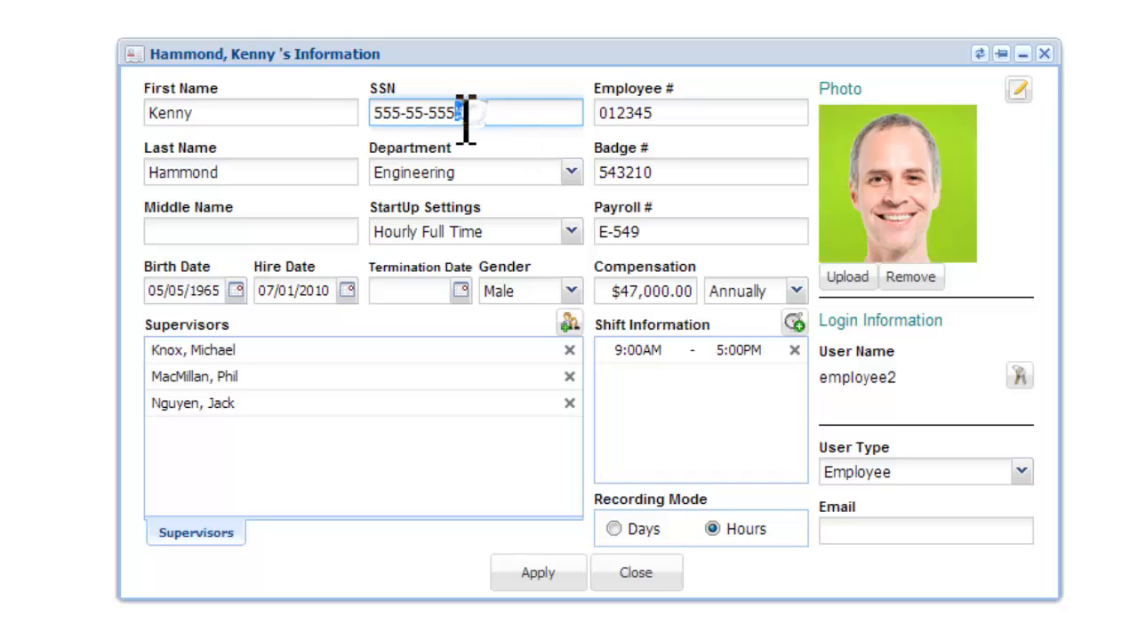
{"action": "left_click_drag", "start_coordinate": [465, 112], "coordinate": [349, 114]}
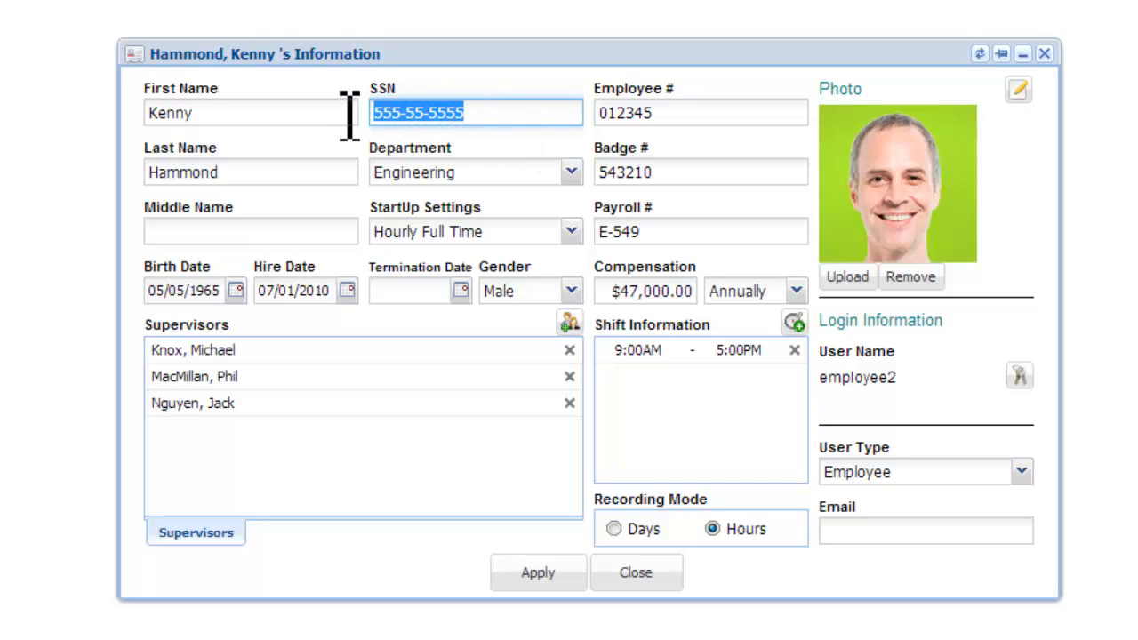
{"action": "left_click_drag", "start_coordinate": [523, 112], "coordinate": [361, 113]}
{"action": "left_click", "coordinate": [236, 291]}
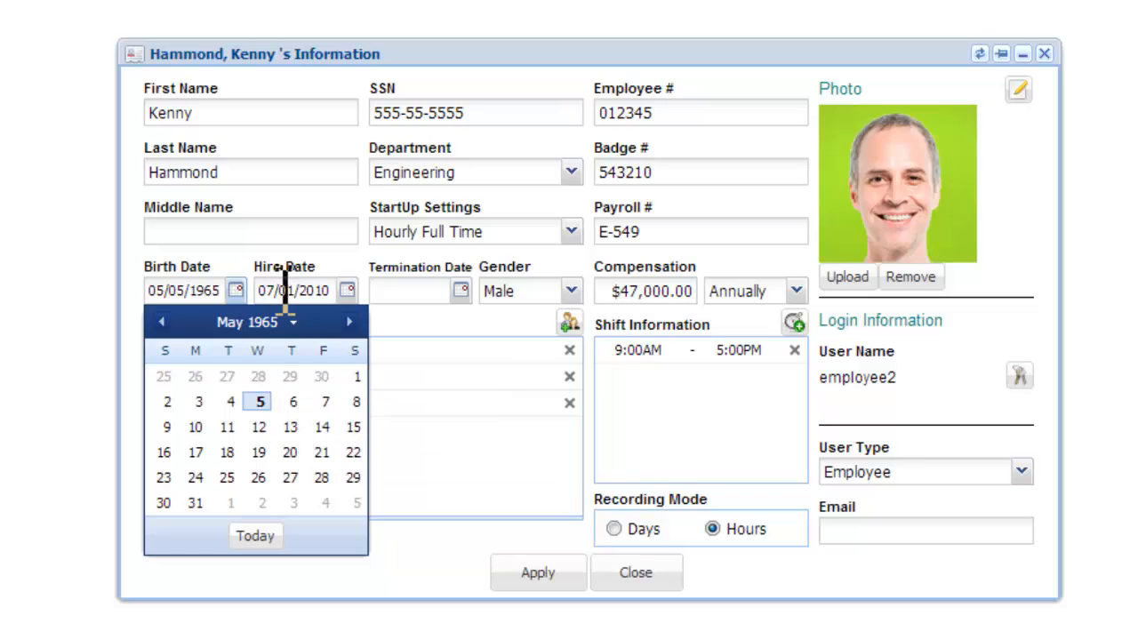
{"action": "left_click", "coordinate": [145, 258]}
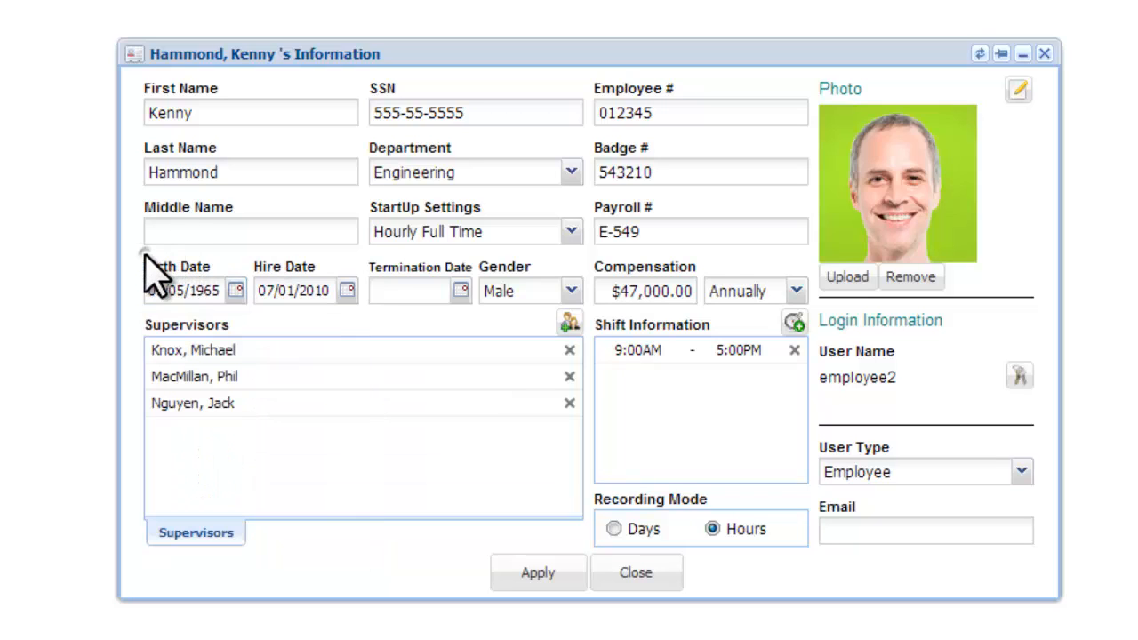
{"action": "left_click", "coordinate": [348, 293]}
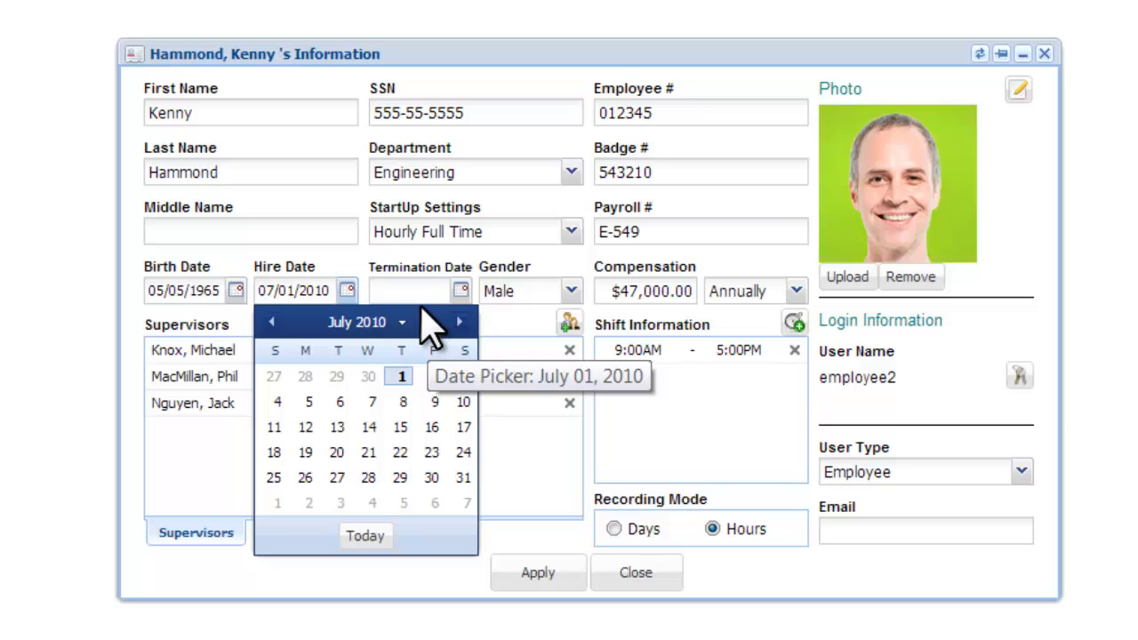
{"action": "left_click", "coordinate": [351, 255]}
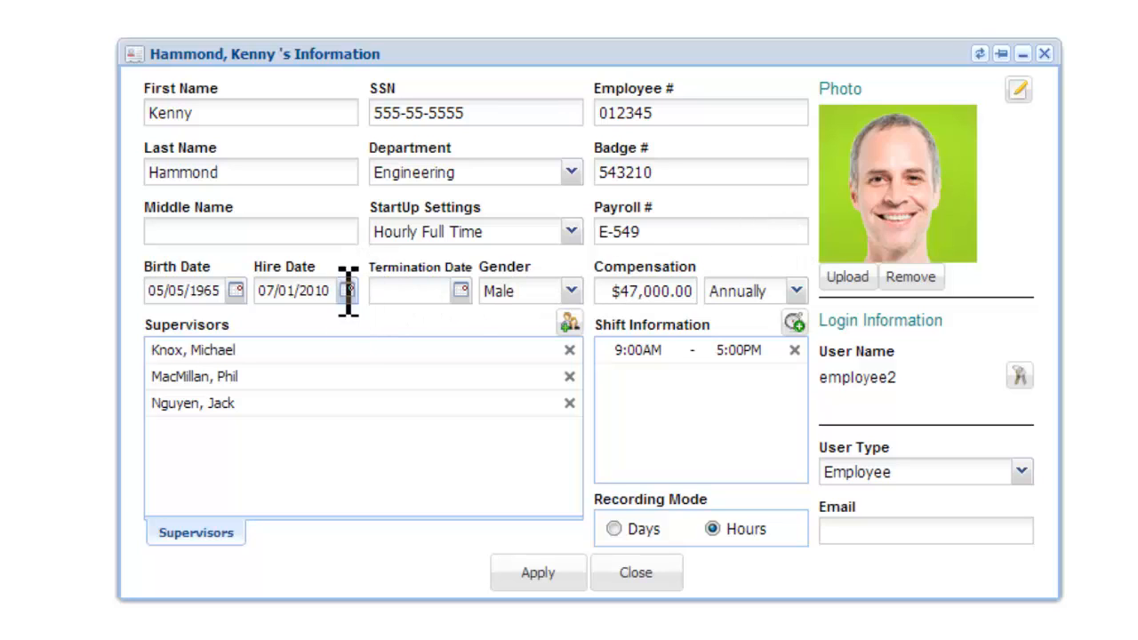
{"action": "left_click", "coordinate": [400, 297]}
{"action": "left_click", "coordinate": [663, 303]}
{"action": "left_click", "coordinate": [796, 291]}
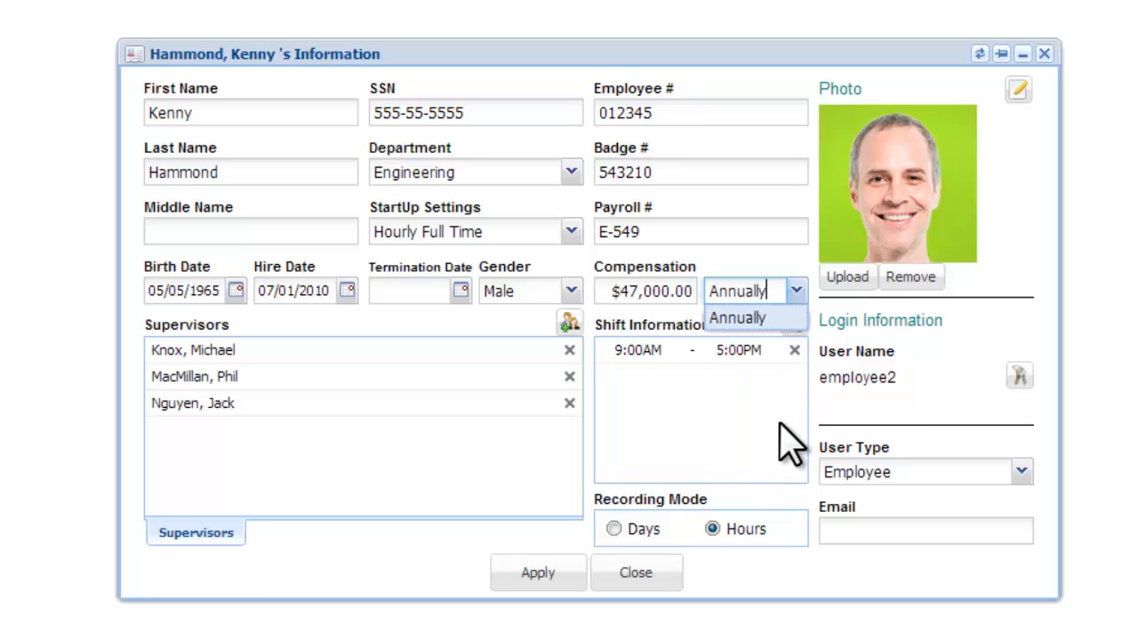
{"action": "left_click", "coordinate": [537, 73]}
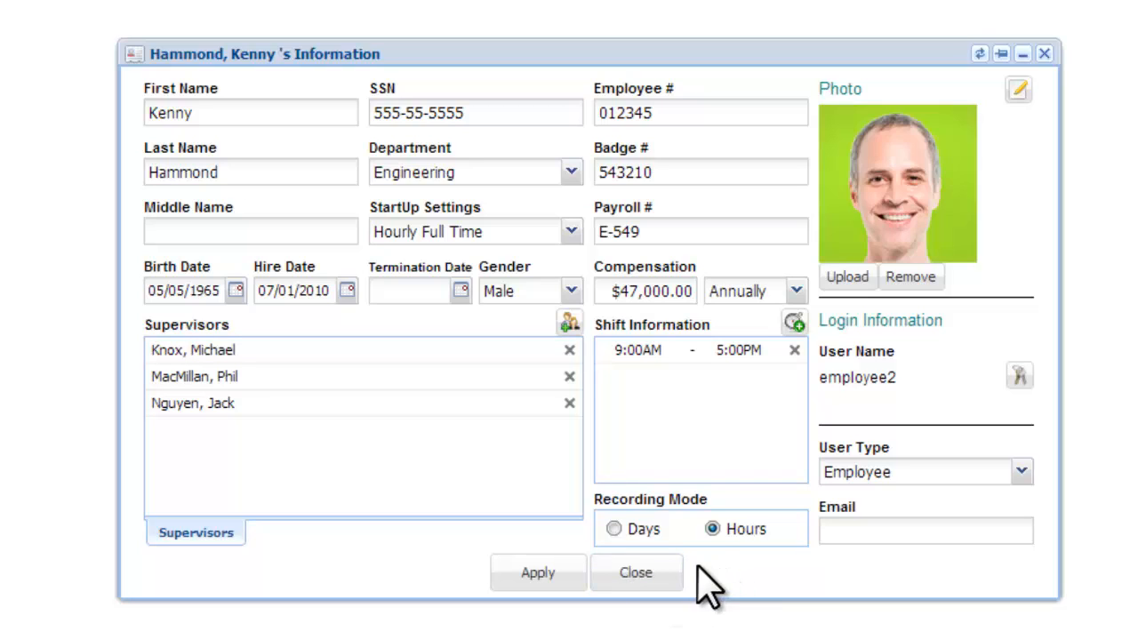
- Try the Days recording mode twice and leave it on Hours
{"action": "left_click", "coordinate": [616, 529]}
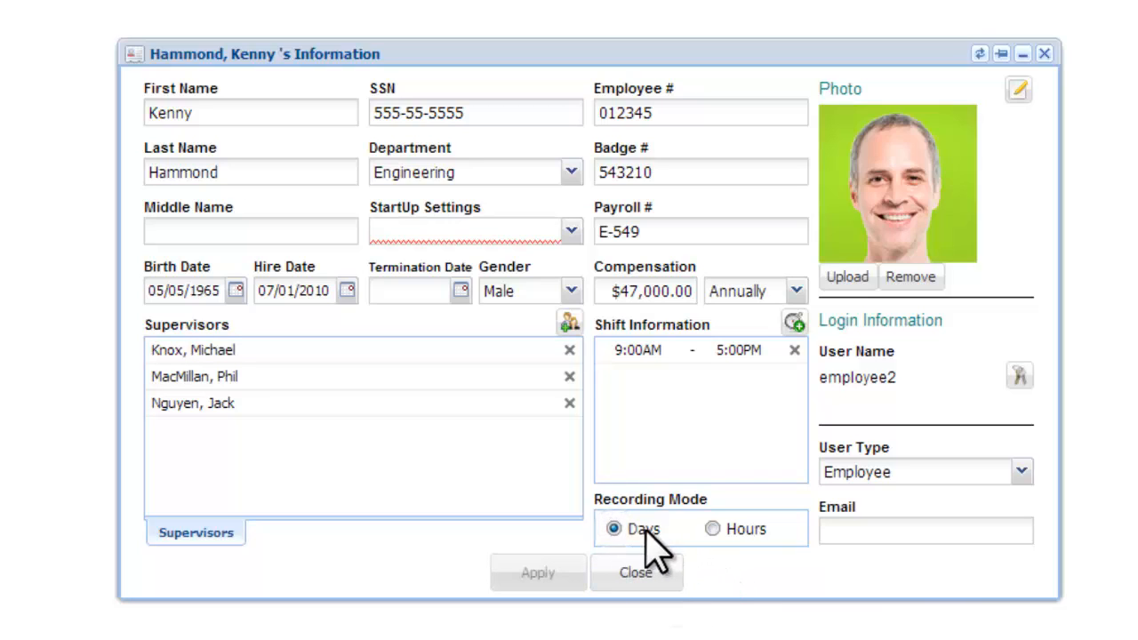
{"action": "left_click", "coordinate": [714, 529]}
{"action": "left_click", "coordinate": [612, 530]}
{"action": "left_click", "coordinate": [720, 531]}
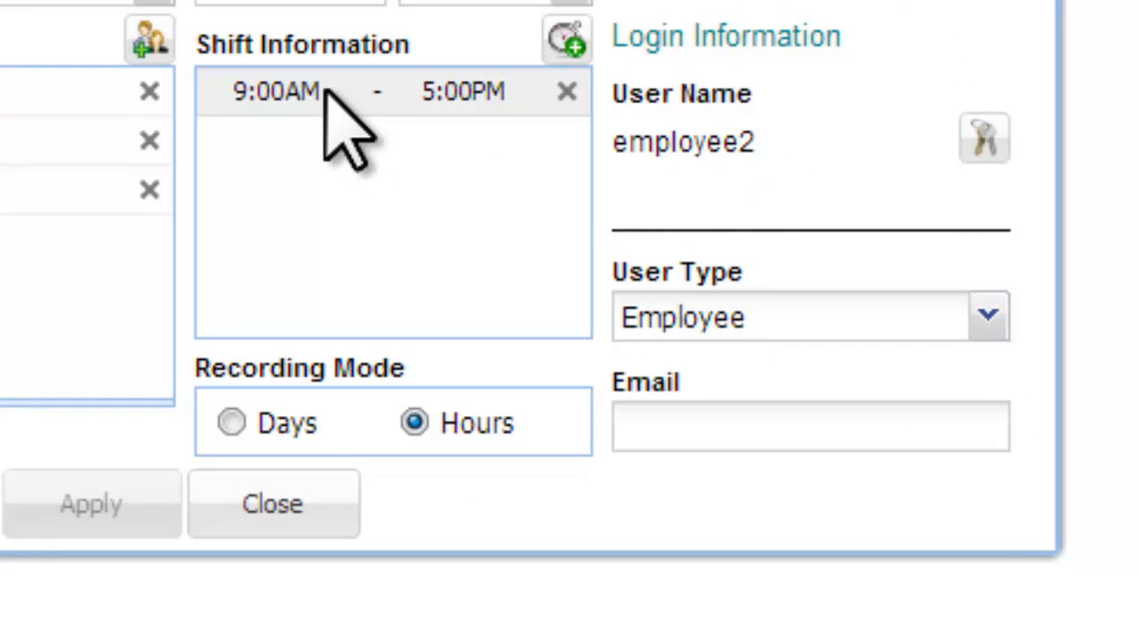
- Change the existing shift's end time to 12:30PM, making it 9:00AM–12:30PM
{"action": "left_click", "coordinate": [562, 40]}
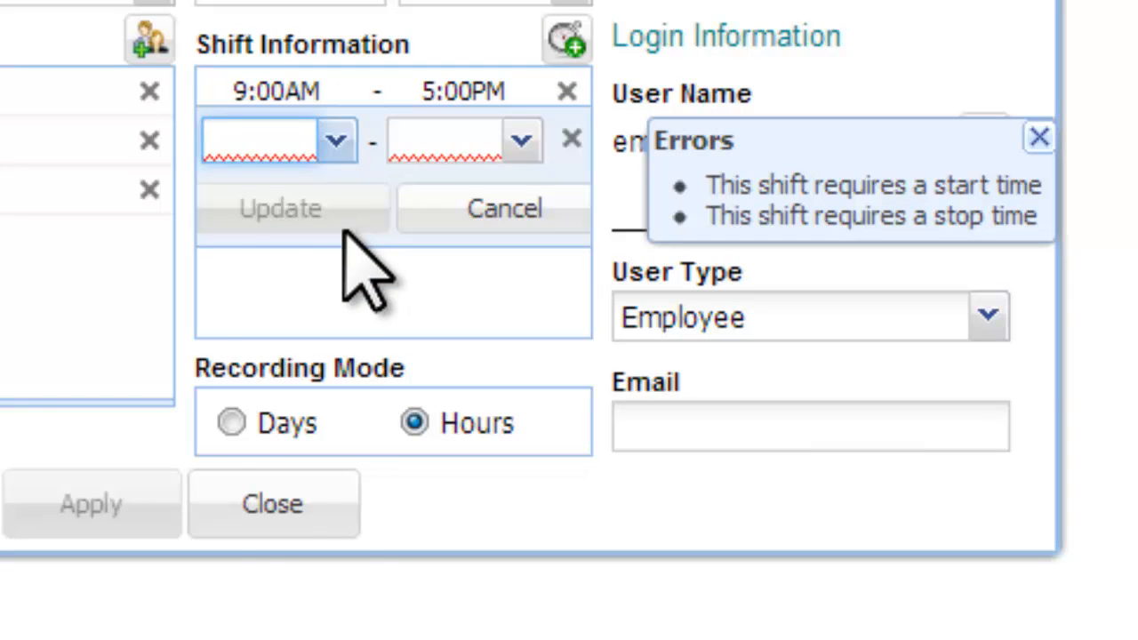
{"action": "key", "text": "alt+Down"}
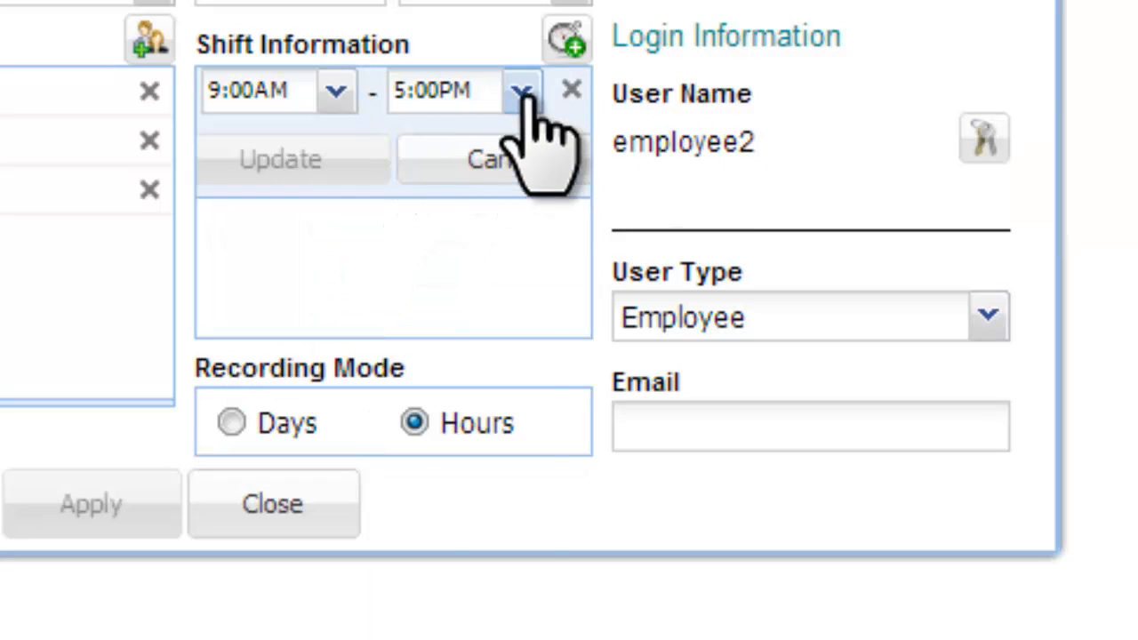
{"action": "left_click", "coordinate": [523, 92]}
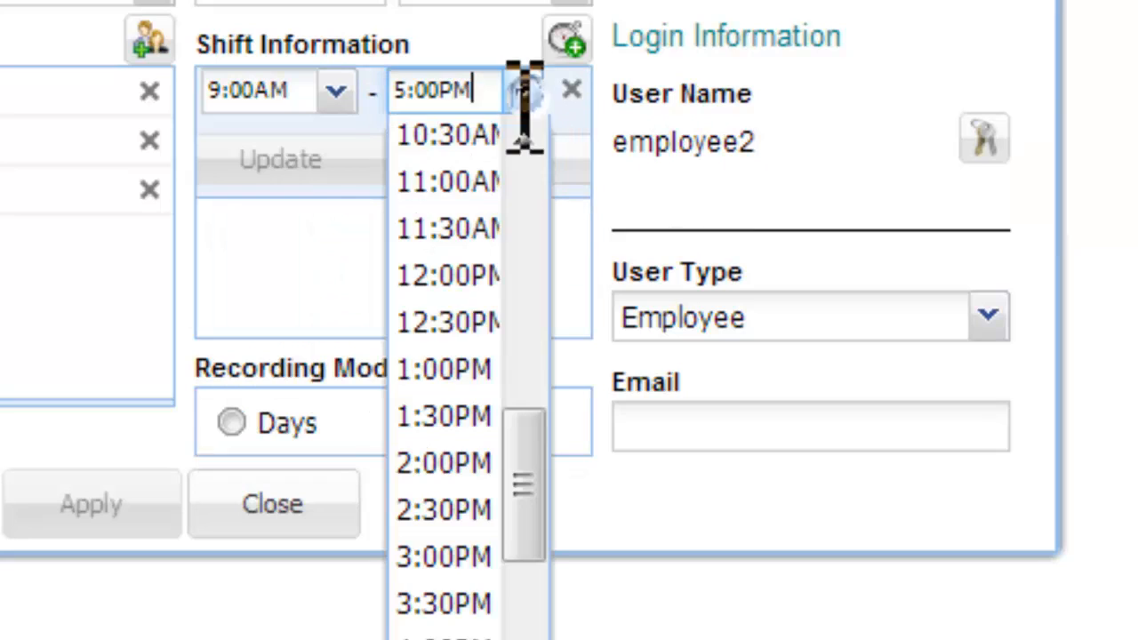
{"action": "left_click", "coordinate": [430, 320]}
{"action": "left_click", "coordinate": [336, 155]}
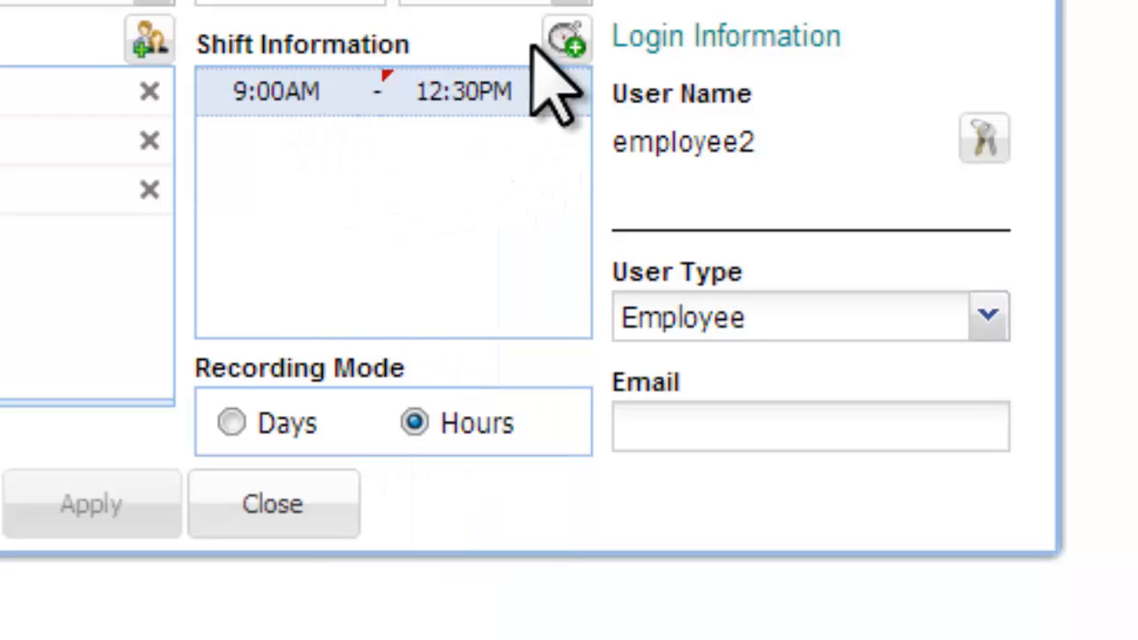
- Add a second shift from 1:00AM to 5:30PM
{"action": "left_click", "coordinate": [567, 39]}
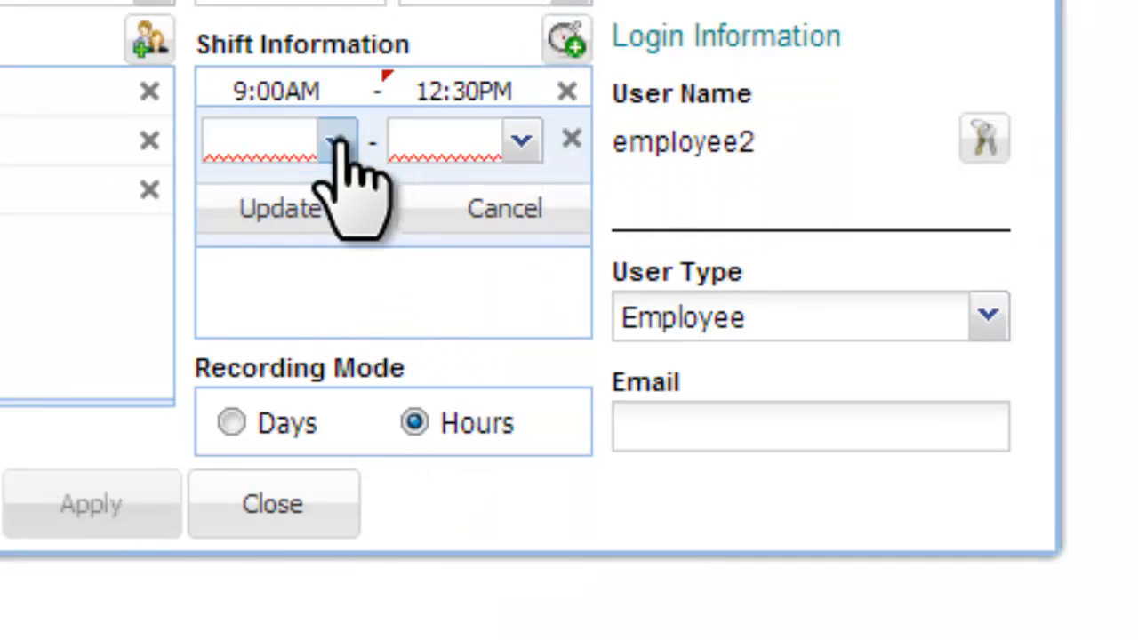
{"action": "left_click", "coordinate": [338, 144]}
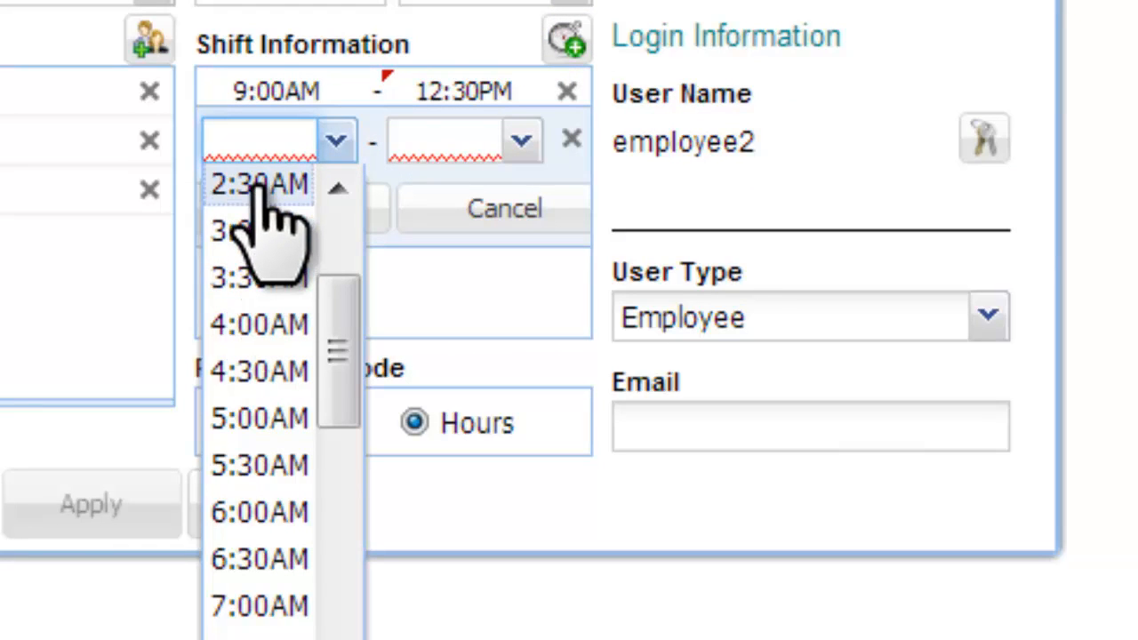
{"action": "left_click", "coordinate": [263, 188]}
{"action": "left_click", "coordinate": [506, 144]}
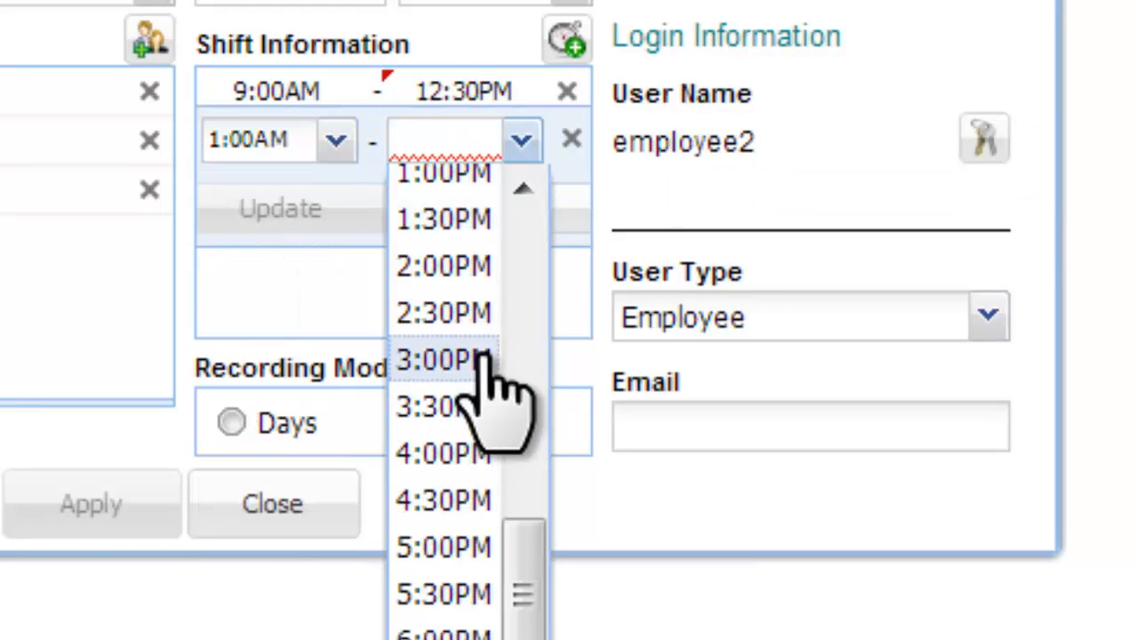
{"action": "left_click", "coordinate": [453, 591]}
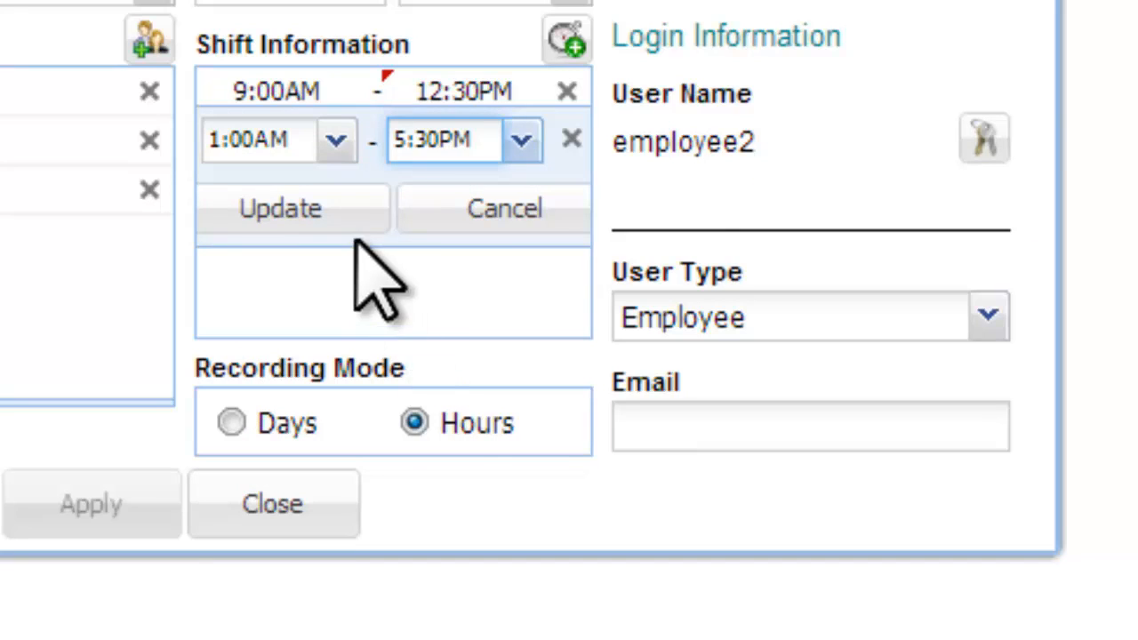
{"action": "left_click", "coordinate": [318, 213]}
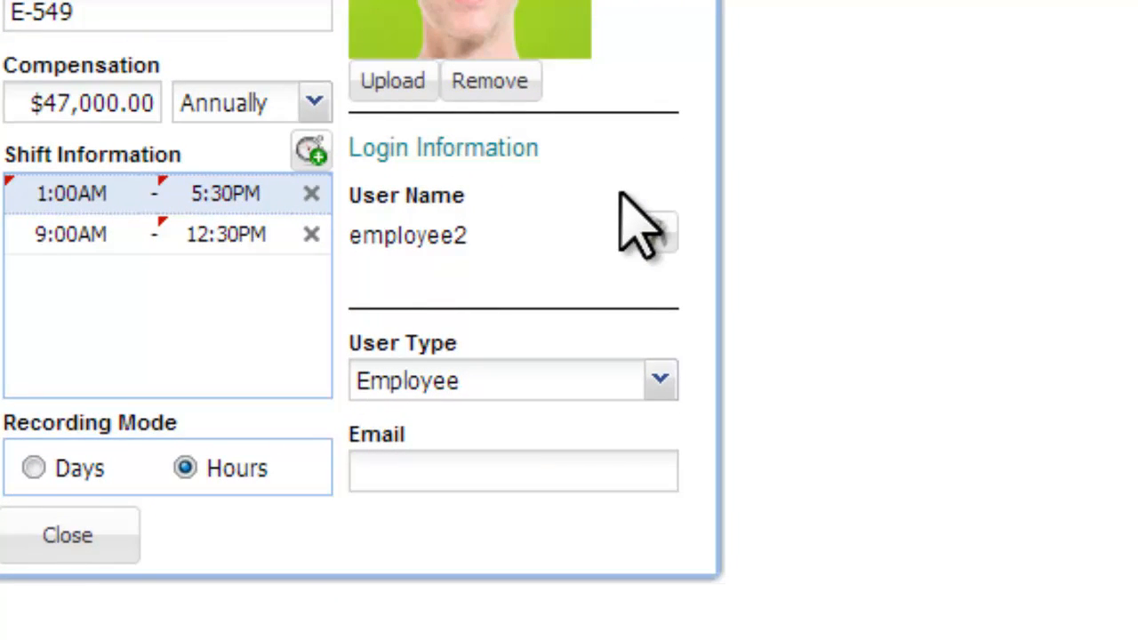
{"action": "left_click", "coordinate": [659, 379]}
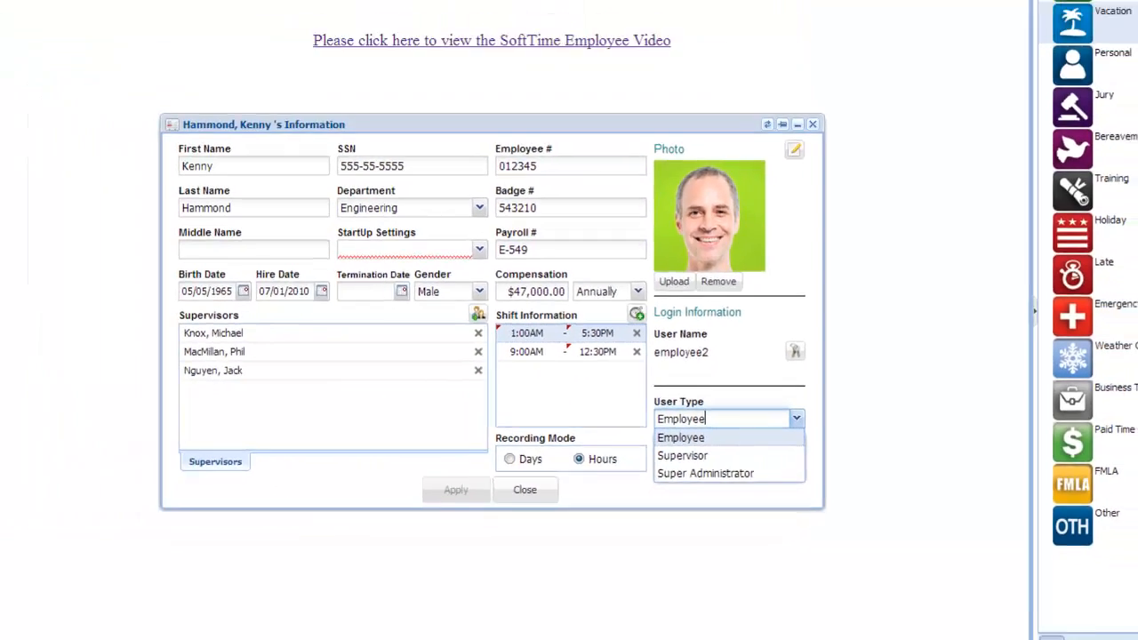
{"action": "left_click_drag", "start_coordinate": [250, 407], "coordinate": [245, 446]}
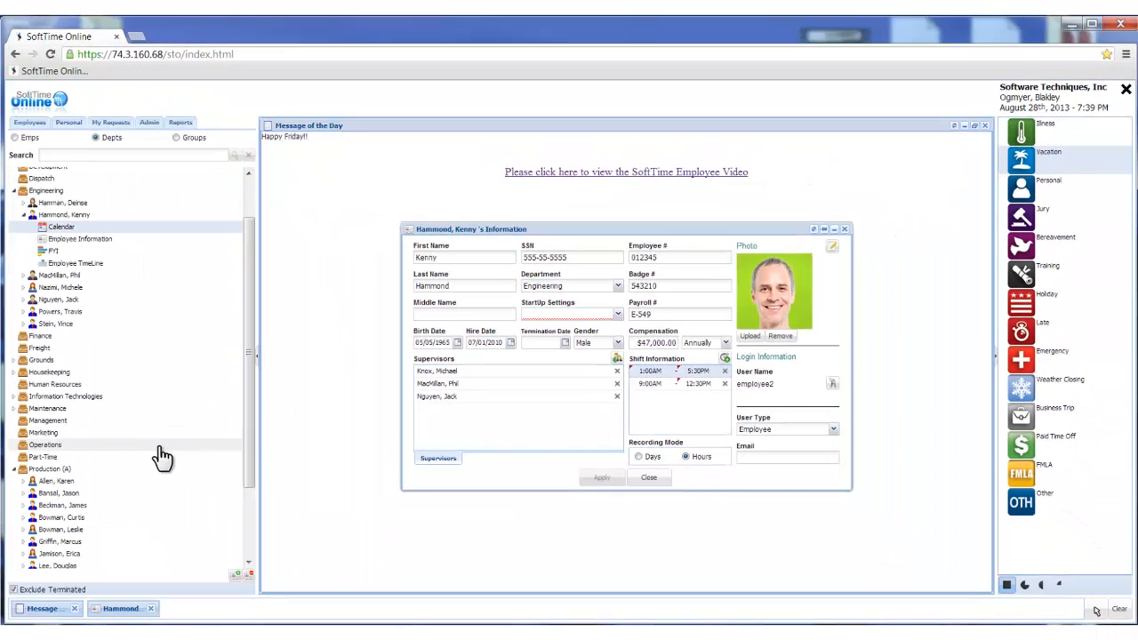
{"action": "double_click", "coordinate": [71, 505]}
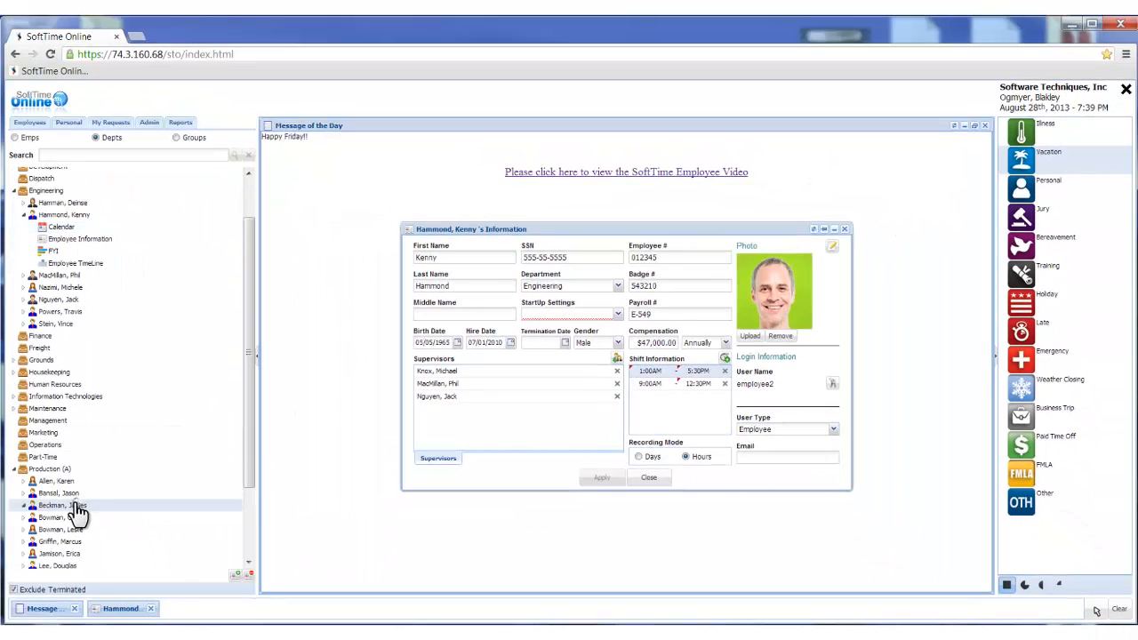
{"action": "left_click", "coordinate": [14, 138]}
{"action": "double_click", "coordinate": [37, 233]}
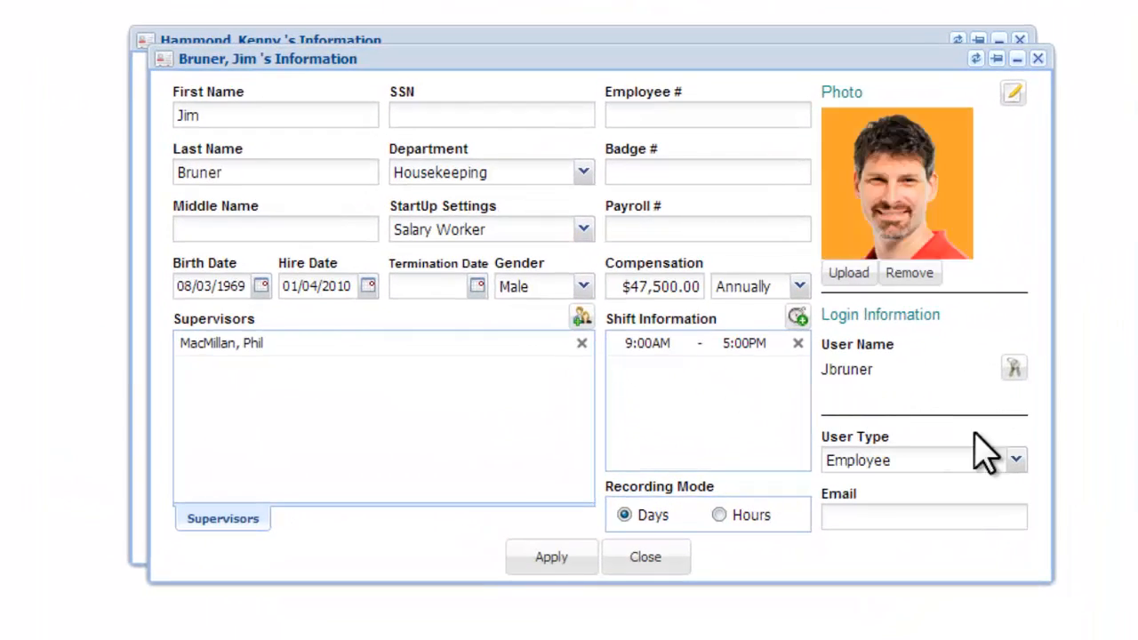
{"action": "left_click", "coordinate": [1013, 459]}
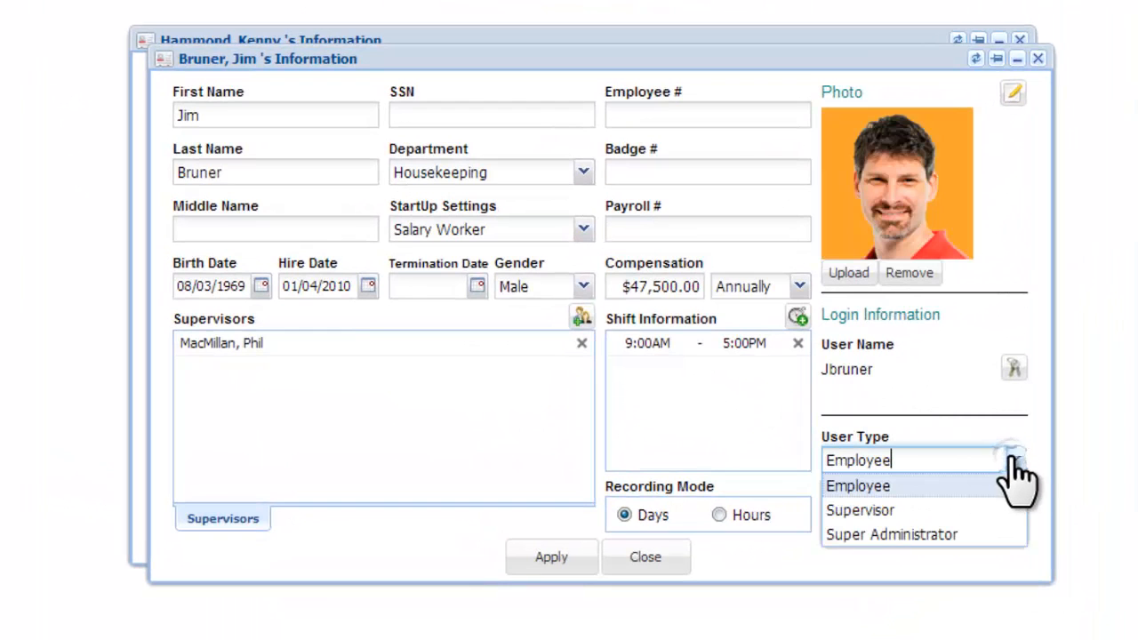
{"action": "left_click", "coordinate": [916, 510]}
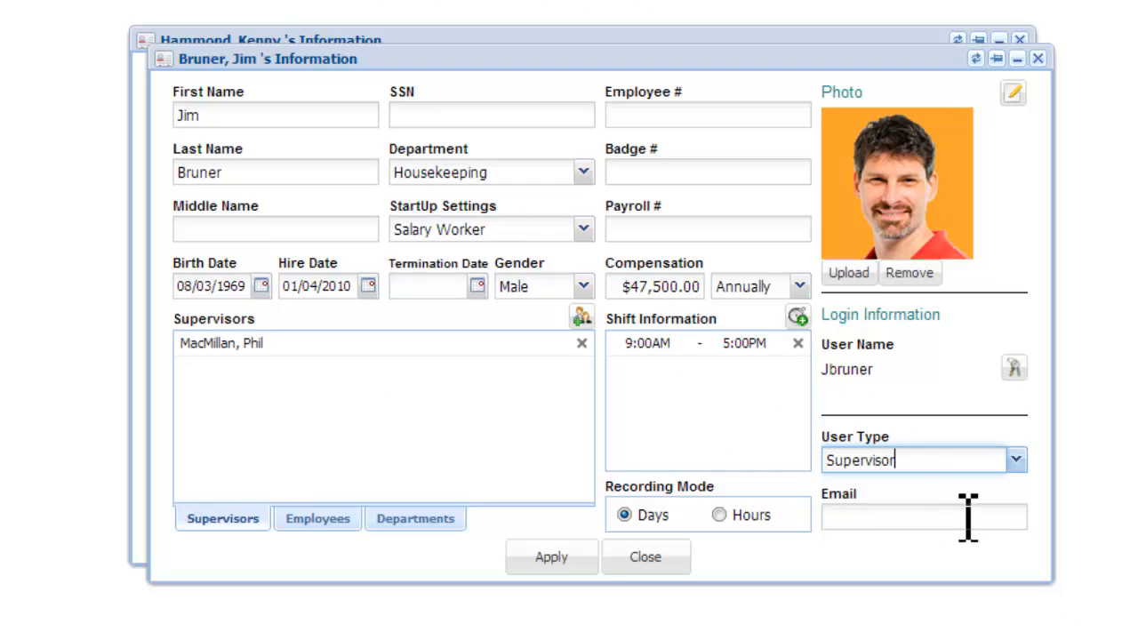
{"action": "left_click", "coordinate": [1016, 460]}
{"action": "left_click", "coordinate": [905, 533]}
{"action": "left_click", "coordinate": [1038, 58]}
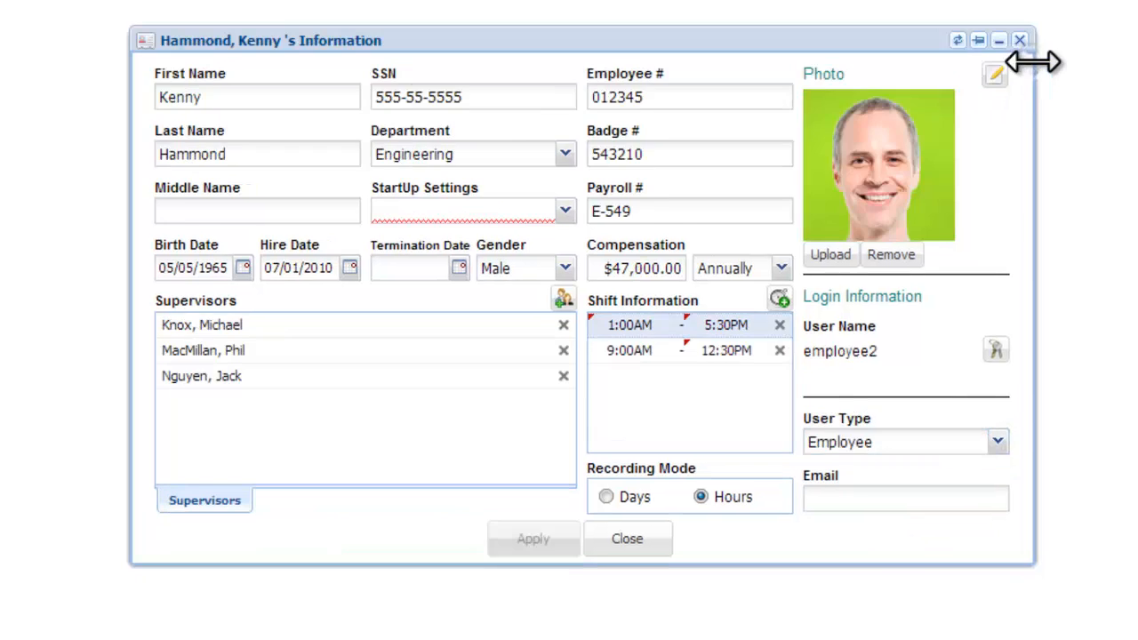
- Change the employee's user type from Employee to Supervisor
{"action": "left_click", "coordinate": [997, 442]}
{"action": "left_click", "coordinate": [996, 442]}
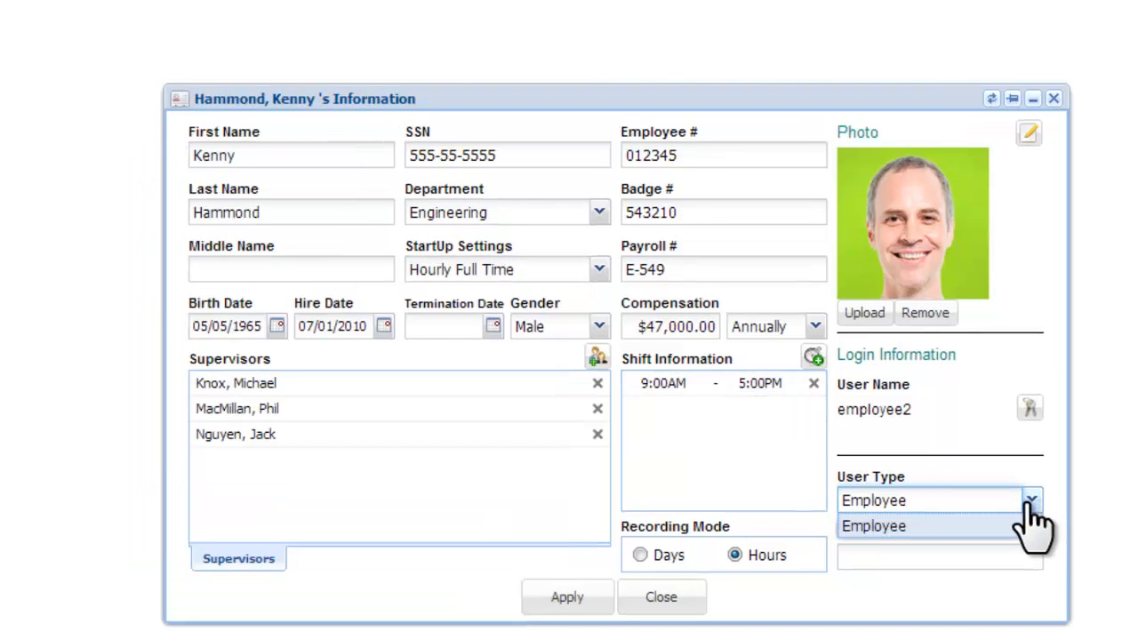
{"action": "left_click", "coordinate": [1031, 527]}
{"action": "left_click", "coordinate": [1031, 501]}
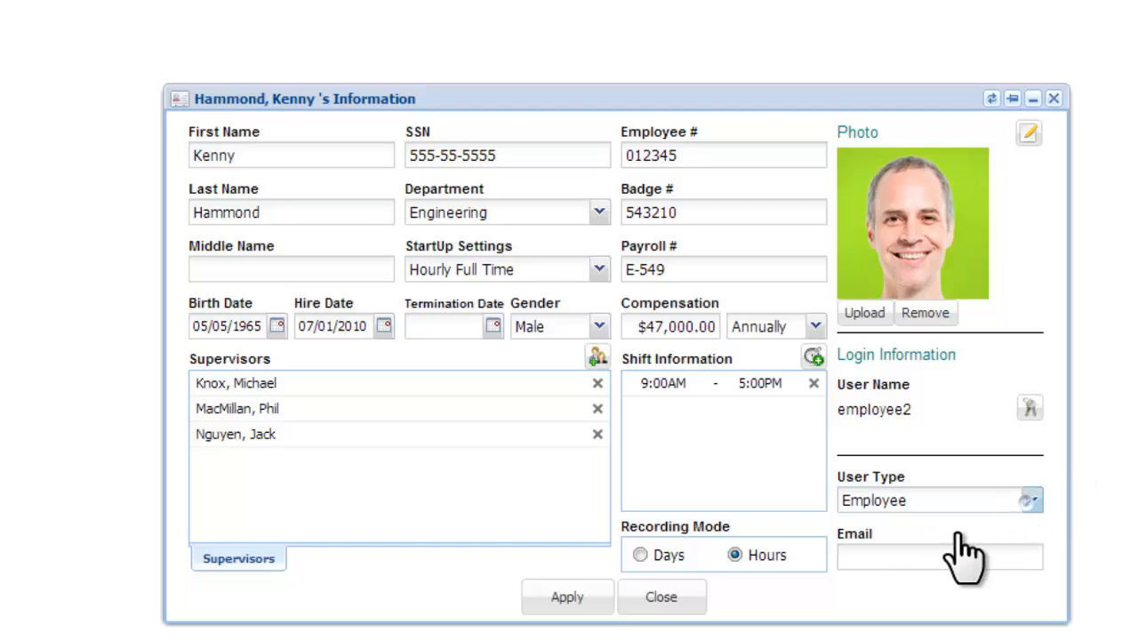
{"action": "left_click", "coordinate": [910, 552]}
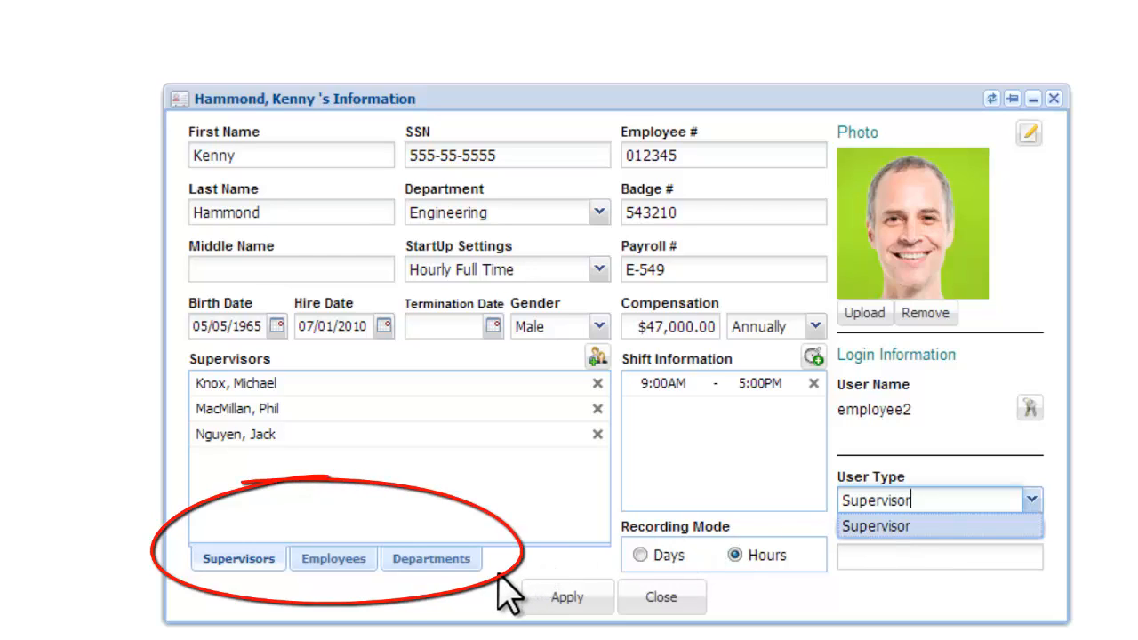
- Check the empty supervised Employees list, then show Departments with a blank entry row
{"action": "left_click", "coordinate": [334, 560]}
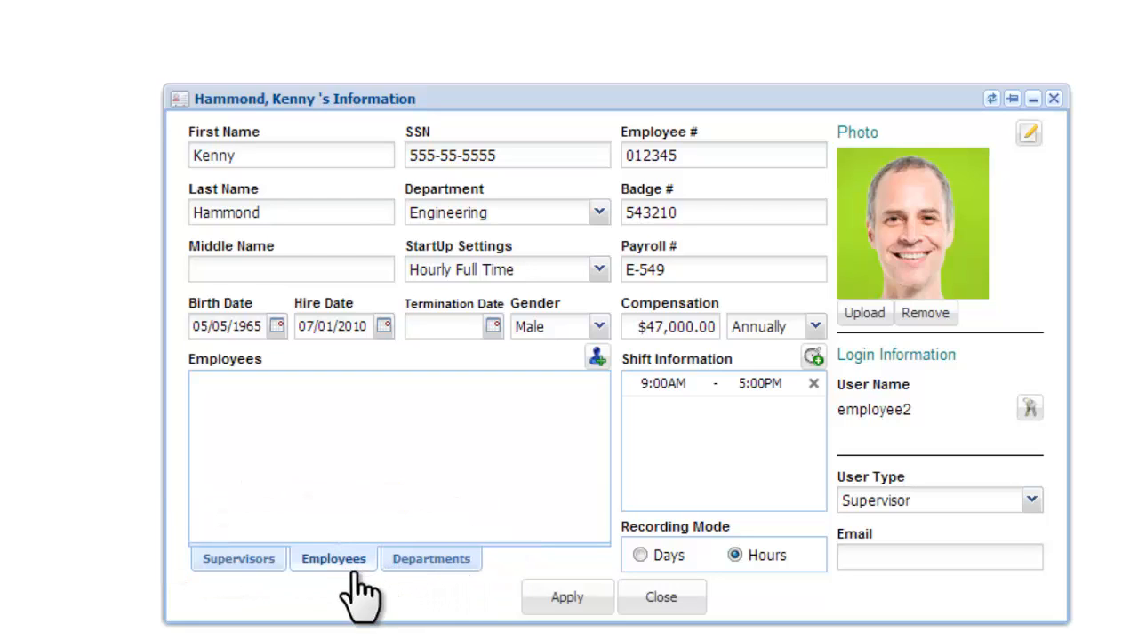
{"action": "left_click", "coordinate": [438, 560]}
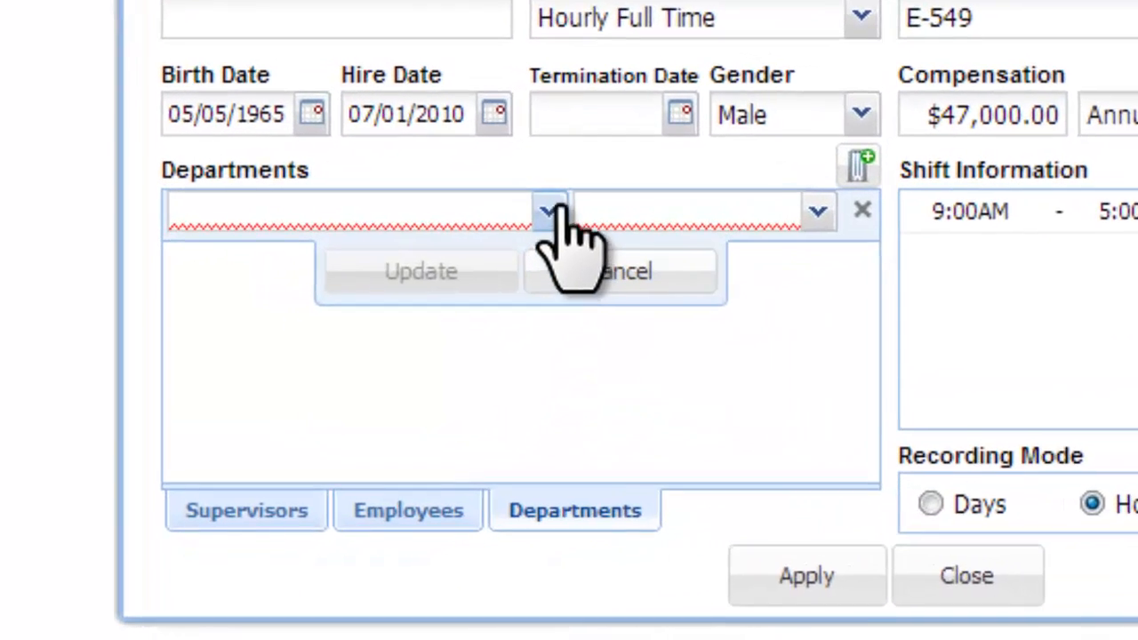
- Add Customer Service as a supervised department with Read Only Supervisor access
{"action": "left_click", "coordinate": [416, 382]}
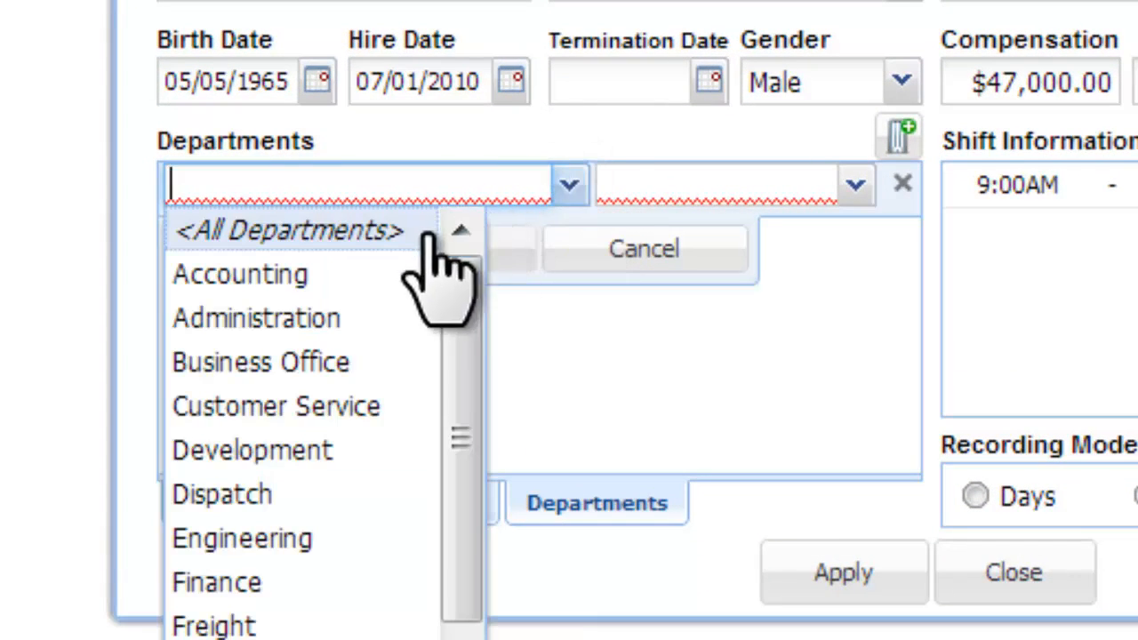
{"action": "left_click", "coordinate": [276, 407]}
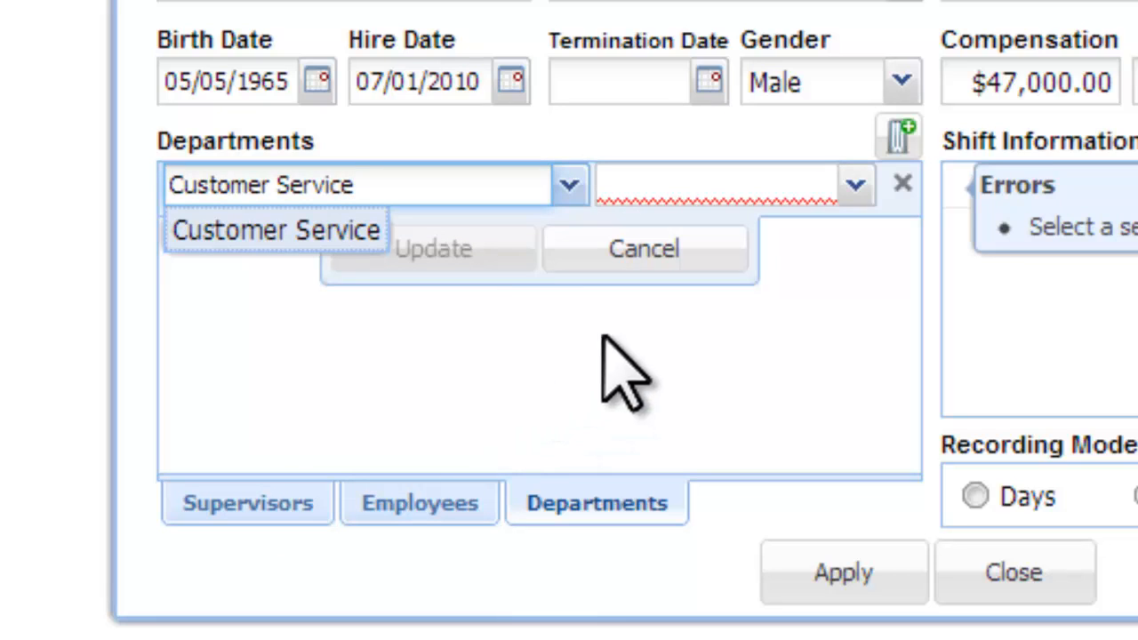
{"action": "left_click", "coordinate": [861, 191]}
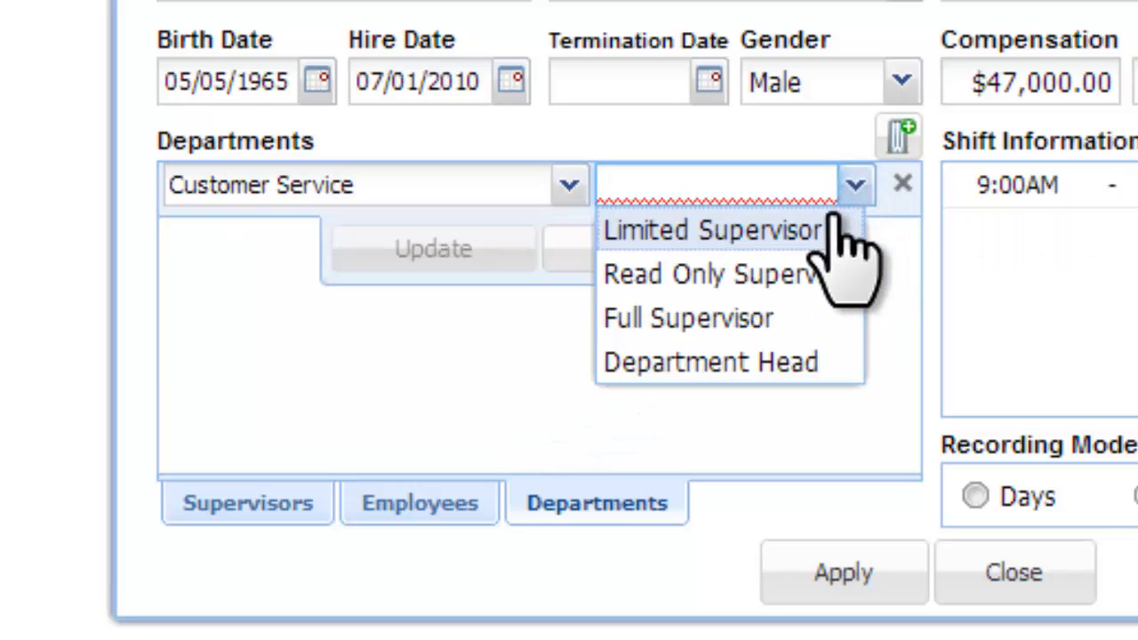
{"action": "left_click", "coordinate": [730, 274]}
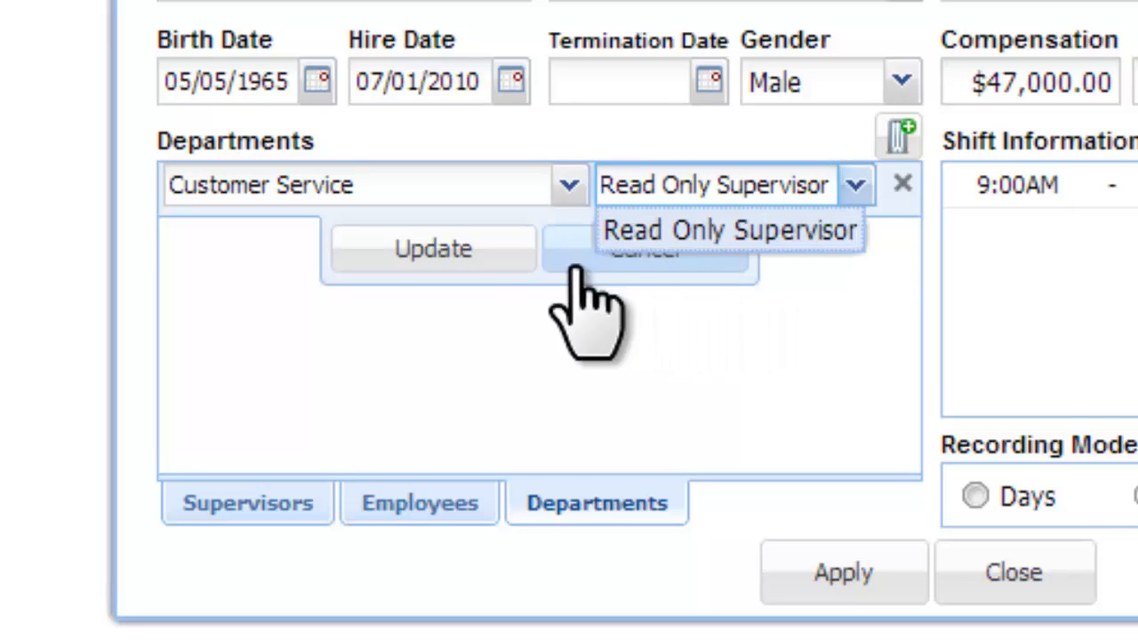
{"action": "left_click", "coordinate": [443, 262]}
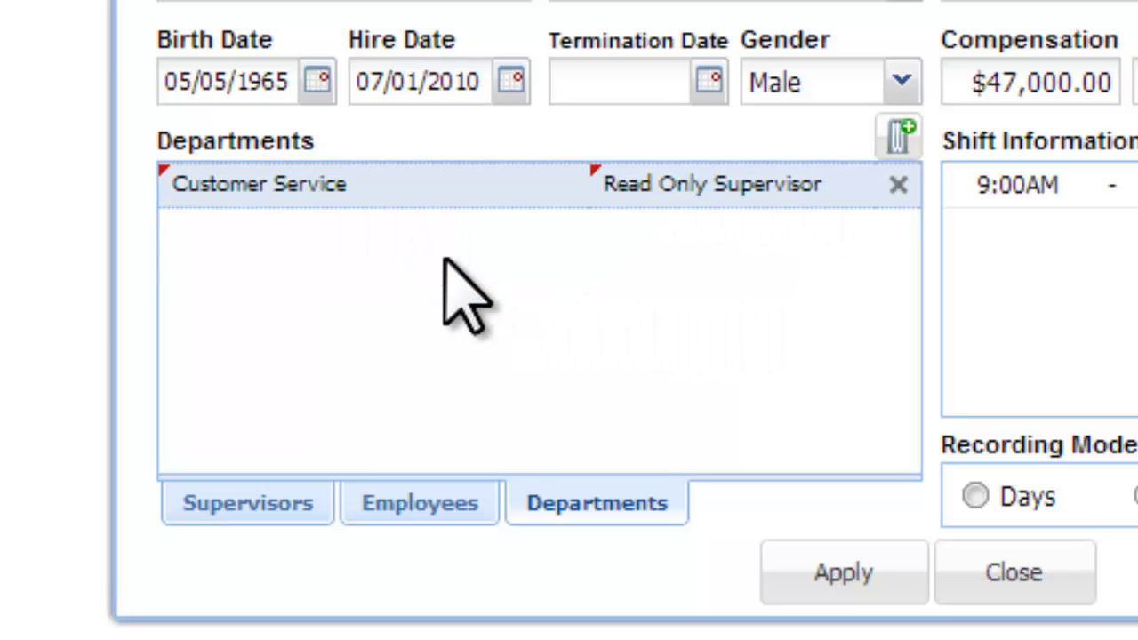
- Add Freight as a supervised department with Full Supervisor access
{"action": "left_click", "coordinate": [491, 249]}
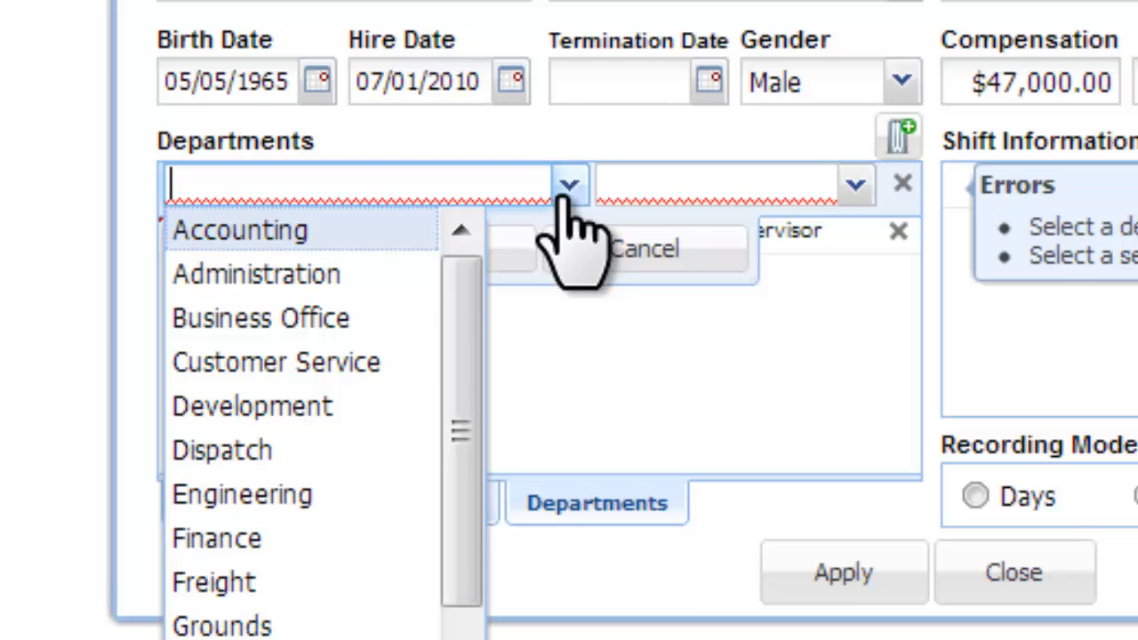
{"action": "left_click", "coordinate": [260, 583]}
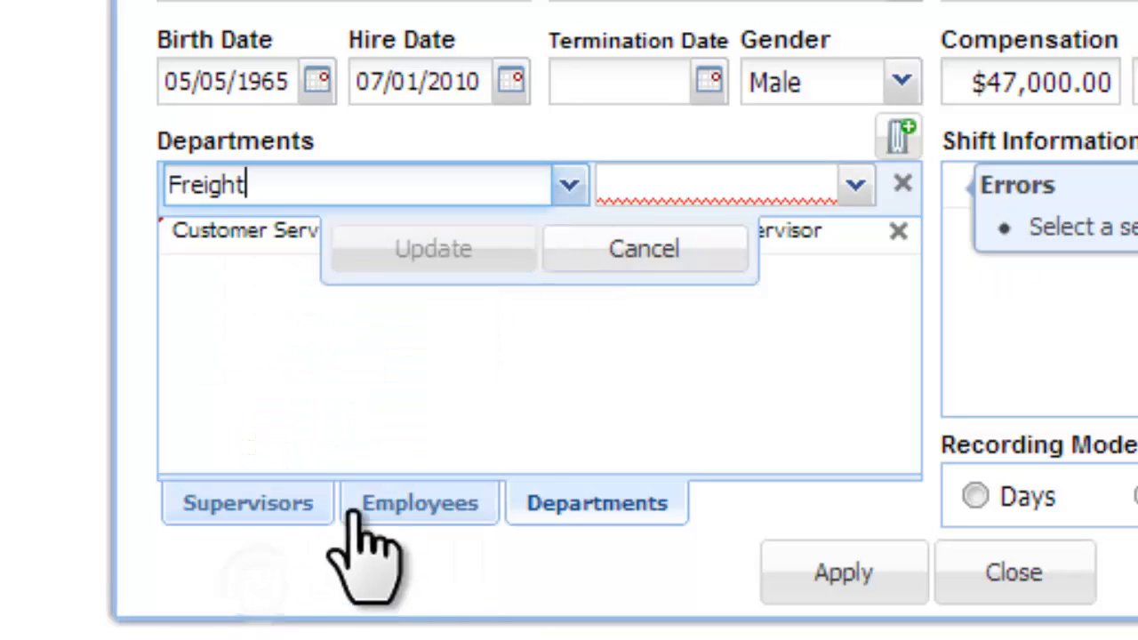
{"action": "left_click", "coordinate": [854, 184]}
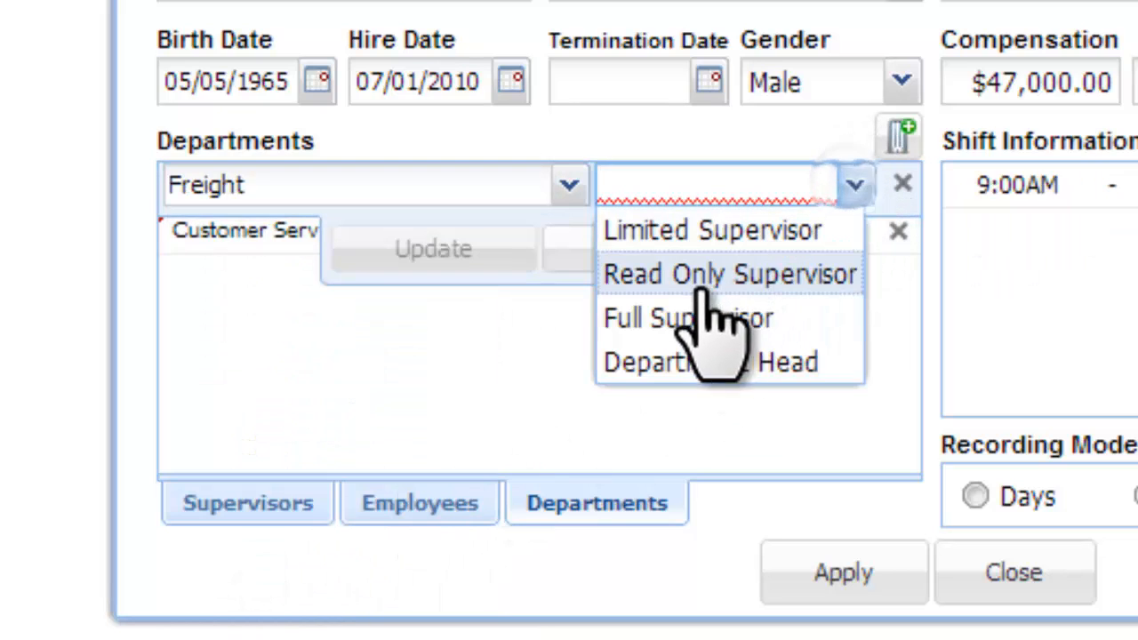
{"action": "left_click", "coordinate": [681, 318]}
{"action": "left_click", "coordinate": [508, 257]}
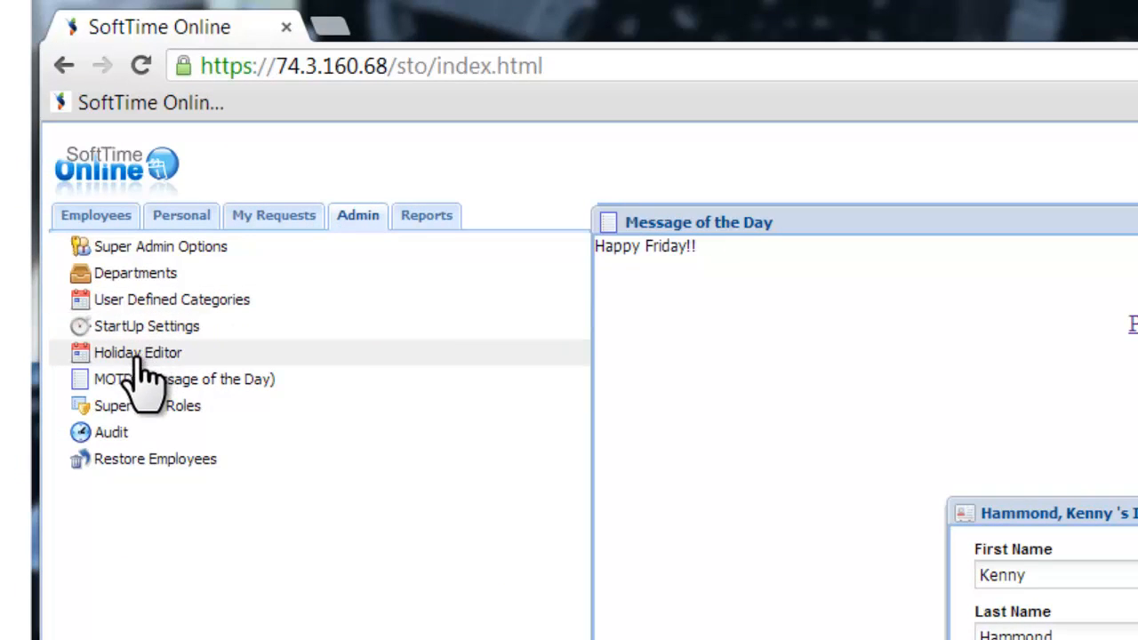
- Open the Supervisor Roles settings from the Admin list
{"action": "left_click", "coordinate": [136, 409]}
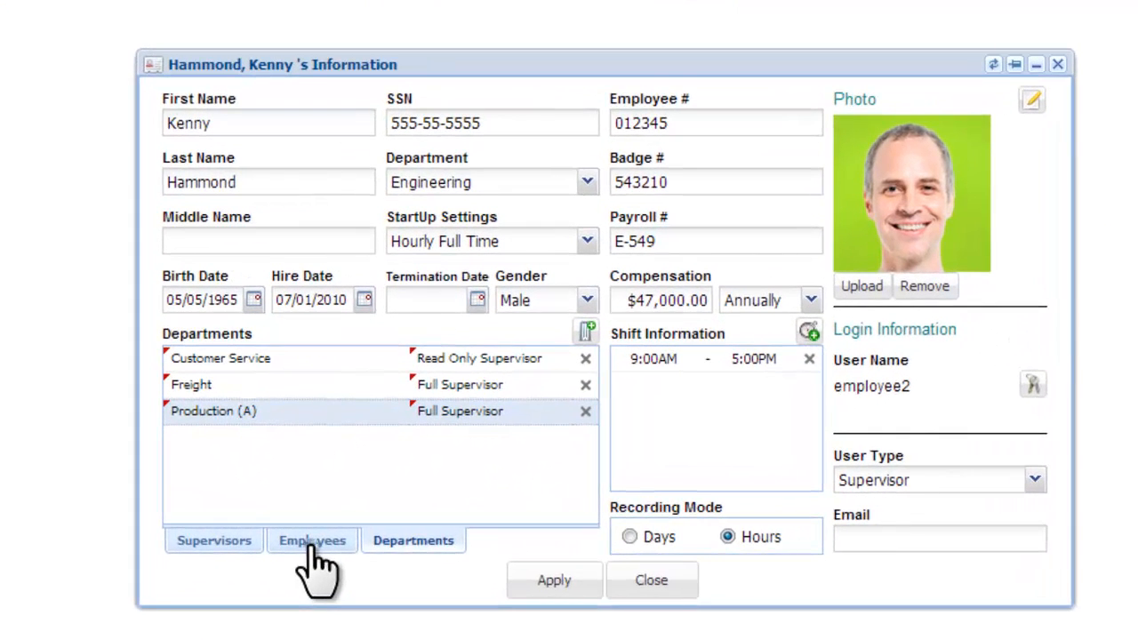
- Show the supervised Employees list and remove two employees from it
{"action": "left_click", "coordinate": [312, 541]}
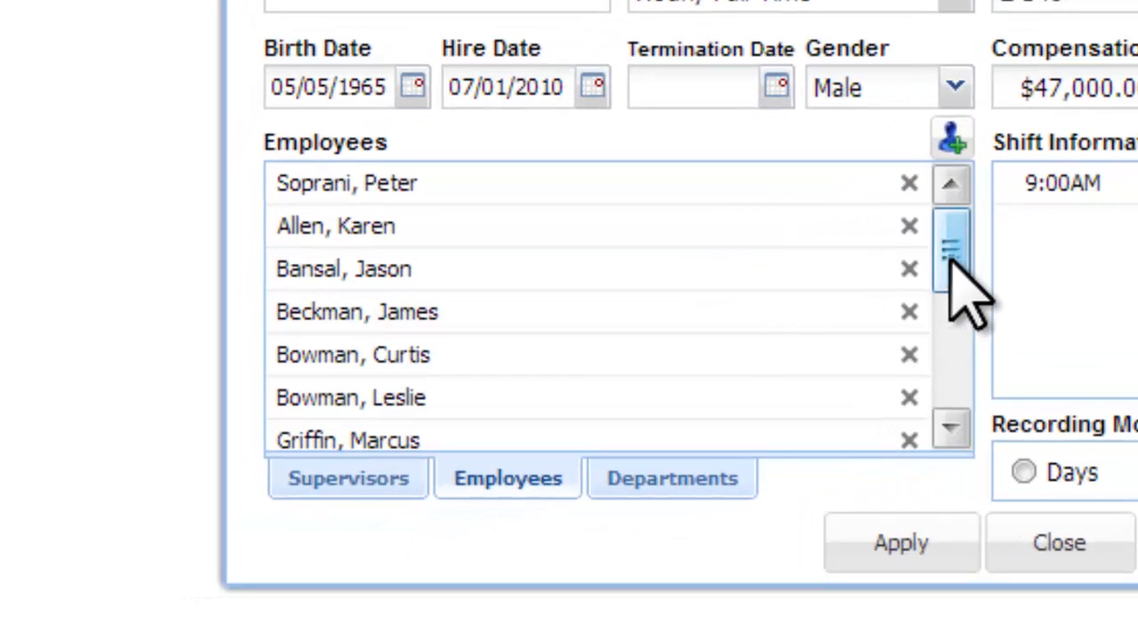
{"action": "left_click_drag", "start_coordinate": [949, 260], "coordinate": [944, 198]}
{"action": "left_click", "coordinate": [529, 225]}
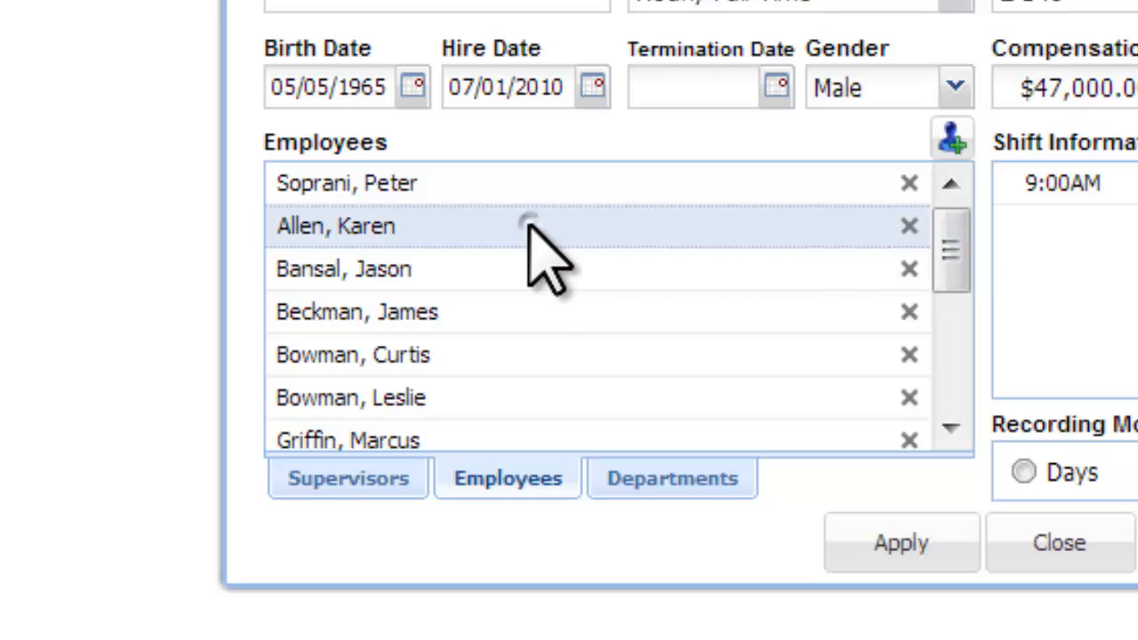
{"action": "left_click", "coordinate": [515, 313]}
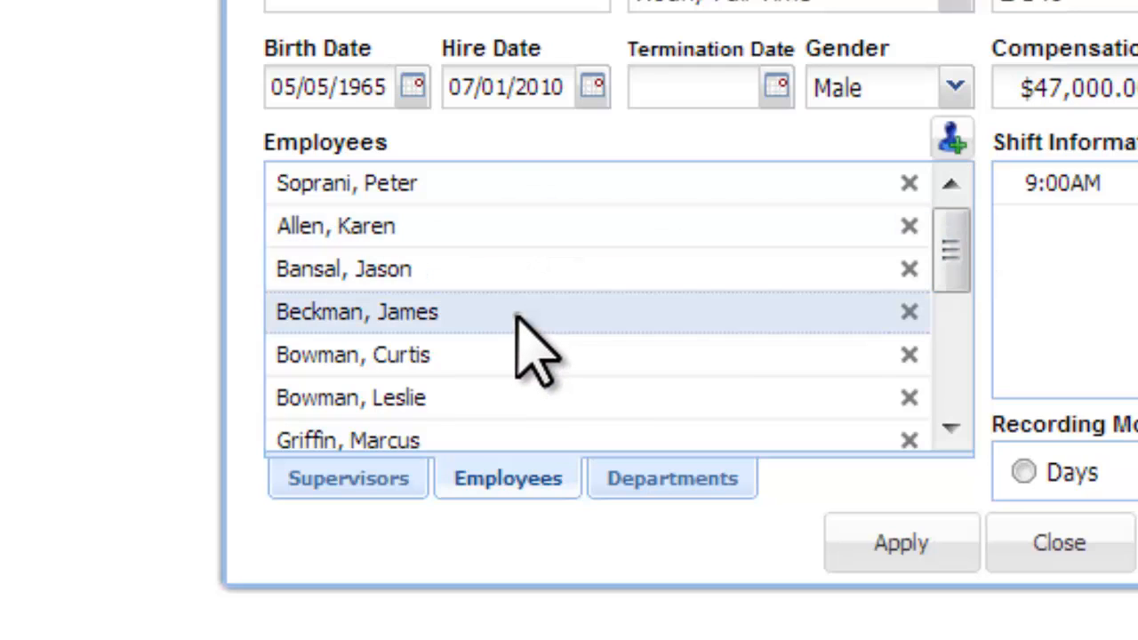
{"action": "left_click", "coordinate": [909, 312]}
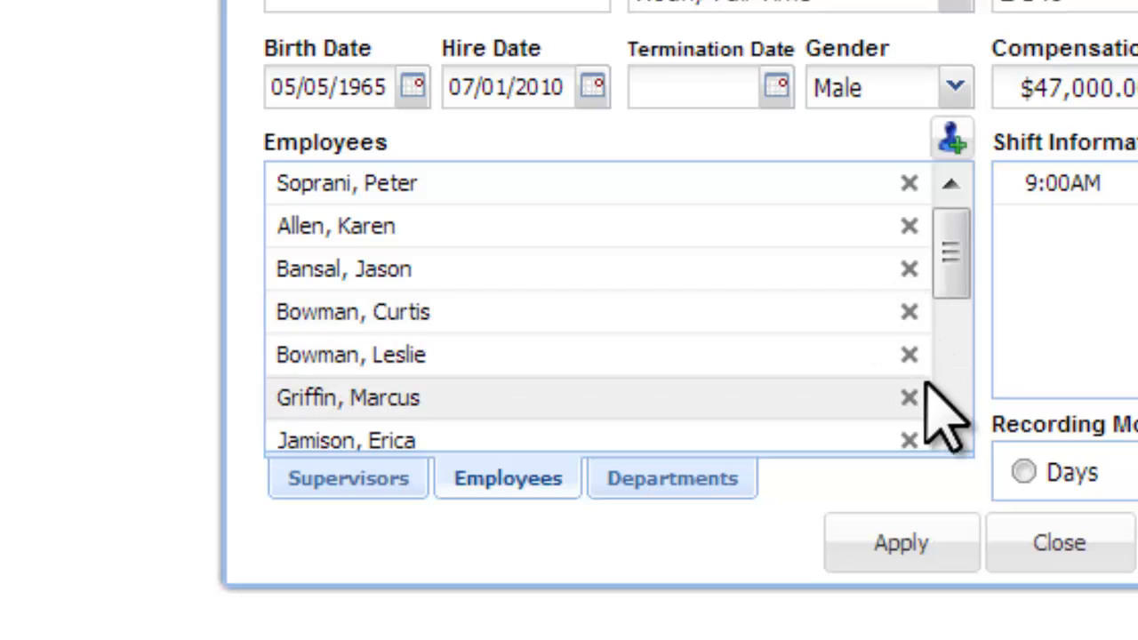
{"action": "left_click_drag", "start_coordinate": [948, 223], "coordinate": [942, 342]}
{"action": "left_click", "coordinate": [489, 340]}
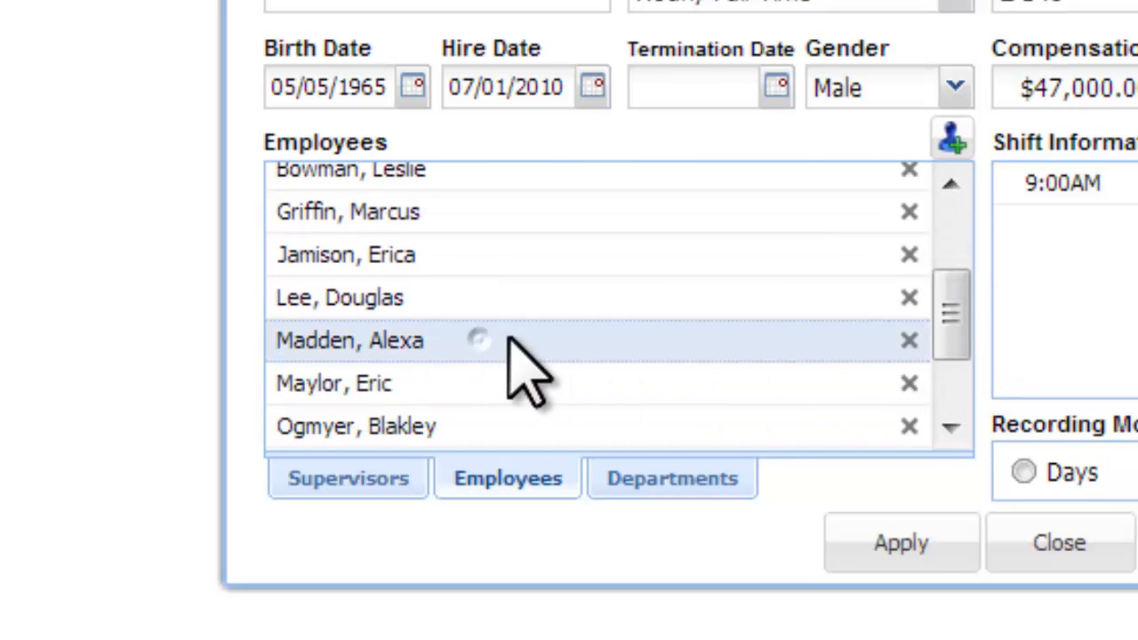
{"action": "left_click", "coordinate": [906, 340]}
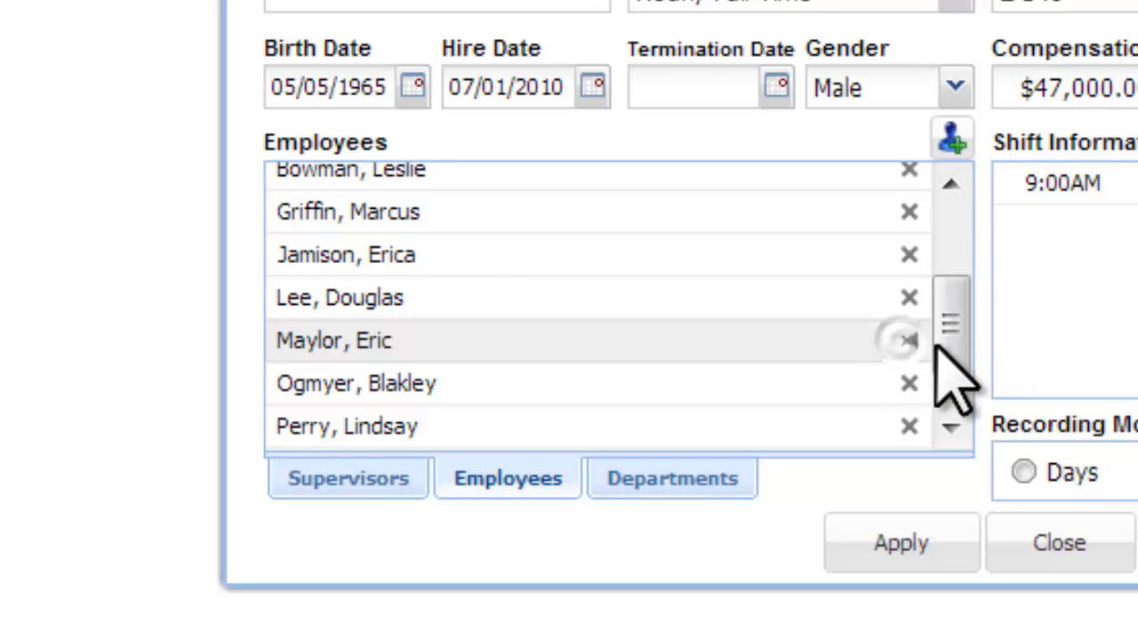
{"action": "scroll", "coordinate": [924, 360], "scroll_direction": "up", "scroll_amount": 1}
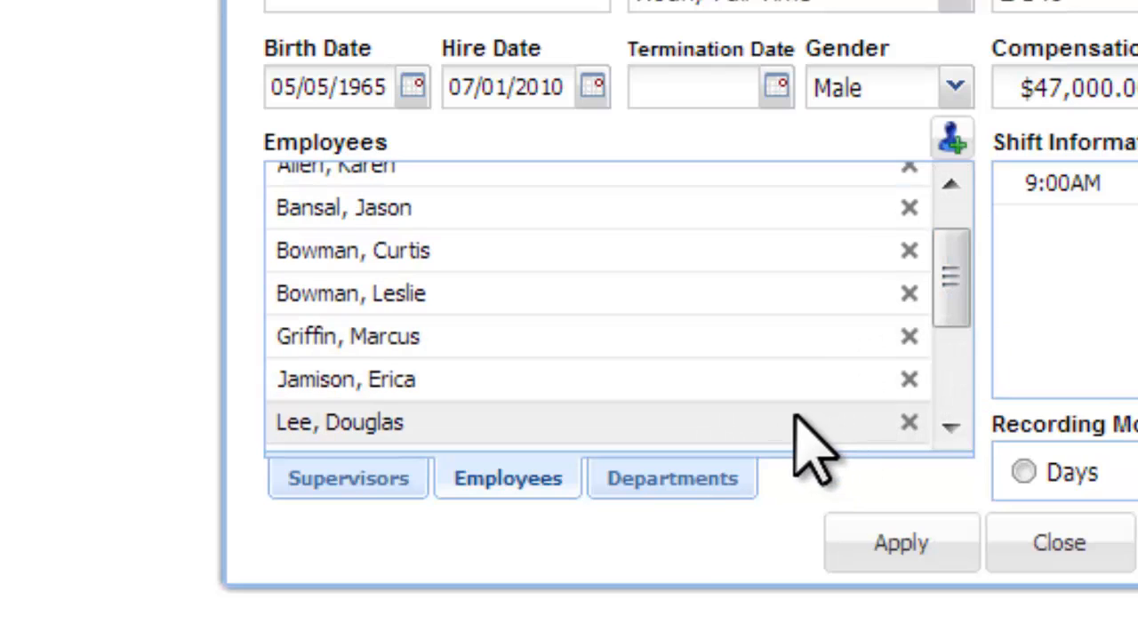
- Check the Departments list again, then return to Employees and review the names
{"action": "left_click", "coordinate": [650, 480]}
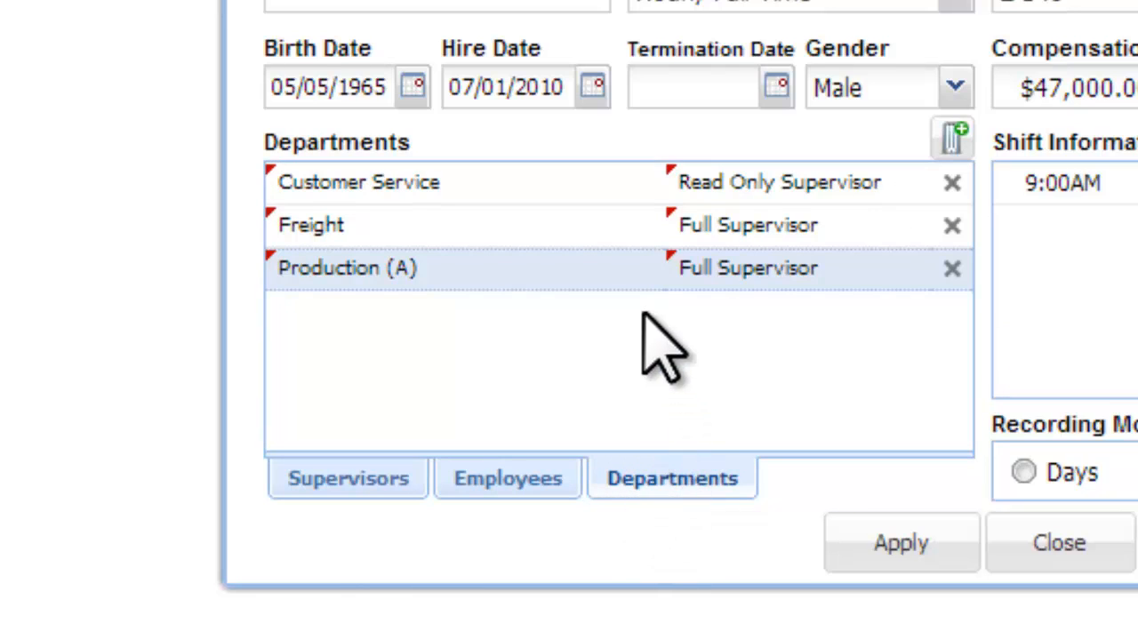
{"action": "left_click", "coordinate": [515, 480]}
{"action": "left_click_drag", "start_coordinate": [948, 258], "coordinate": [501, 343]}
{"action": "left_click", "coordinate": [474, 357]}
{"action": "left_click", "coordinate": [645, 265]}
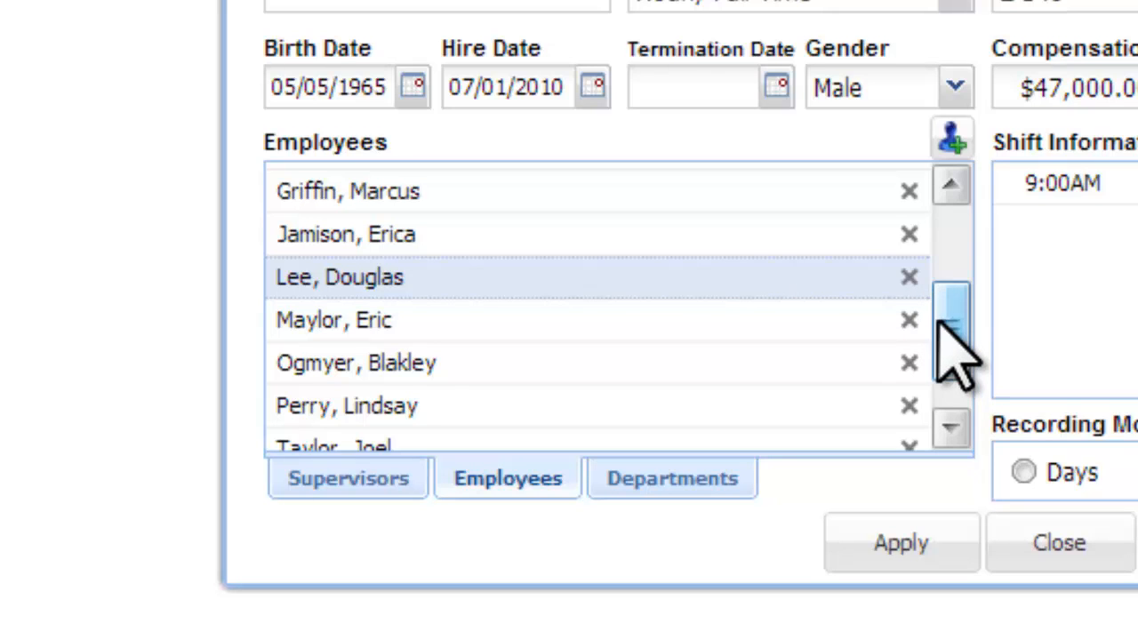
{"action": "left_click_drag", "start_coordinate": [945, 343], "coordinate": [960, 307]}
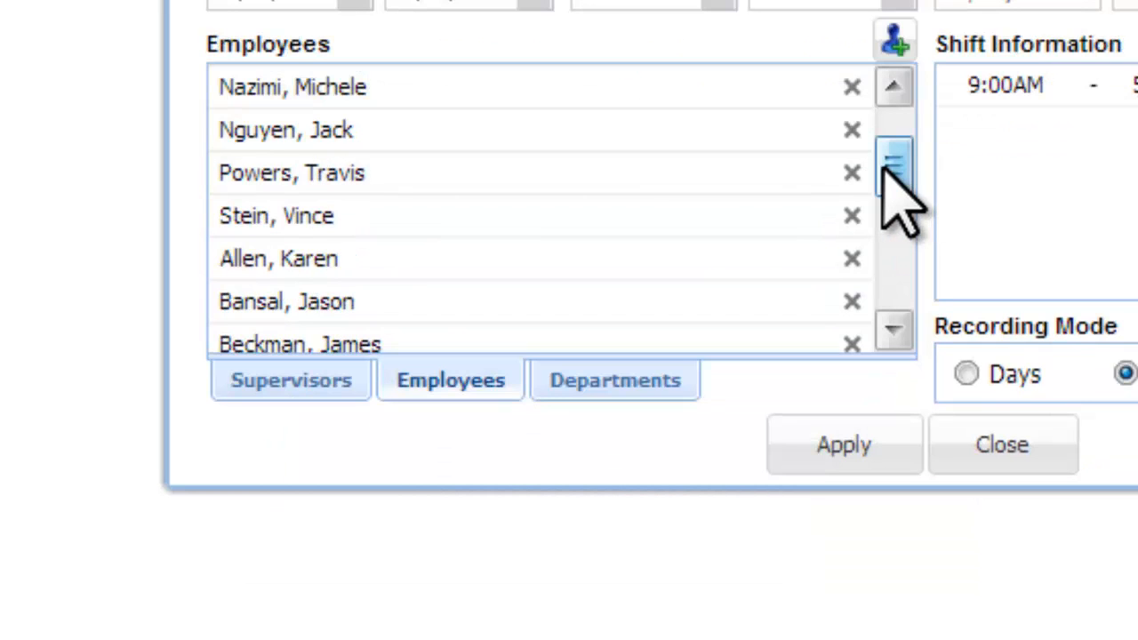
{"action": "left_click_drag", "start_coordinate": [885, 169], "coordinate": [886, 185]}
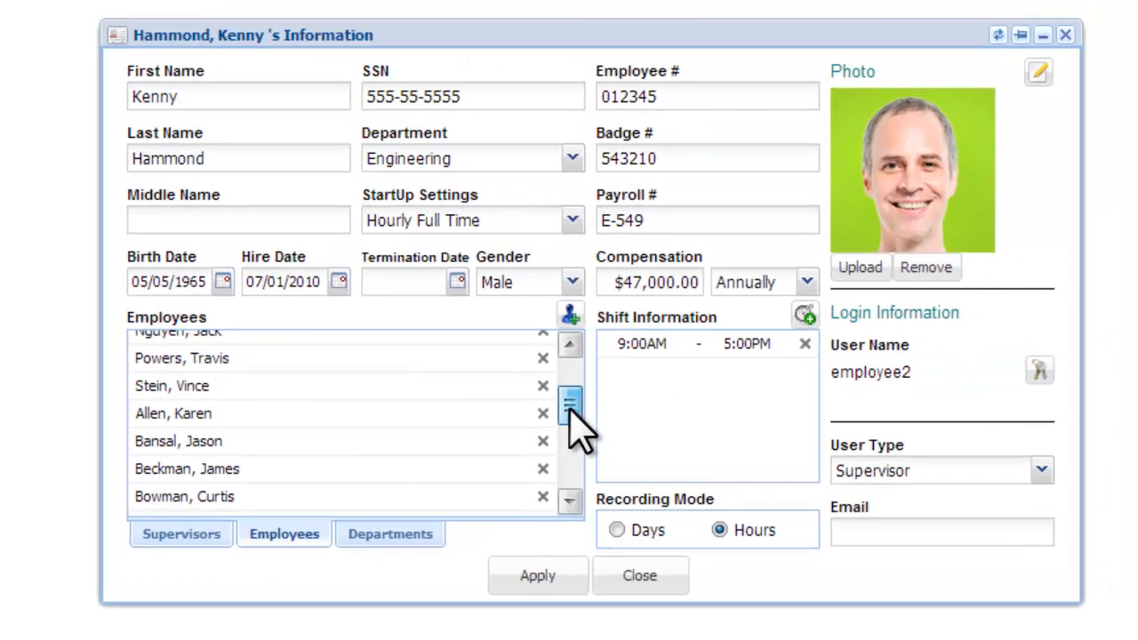
{"action": "left_click_drag", "start_coordinate": [672, 336], "coordinate": [665, 369]}
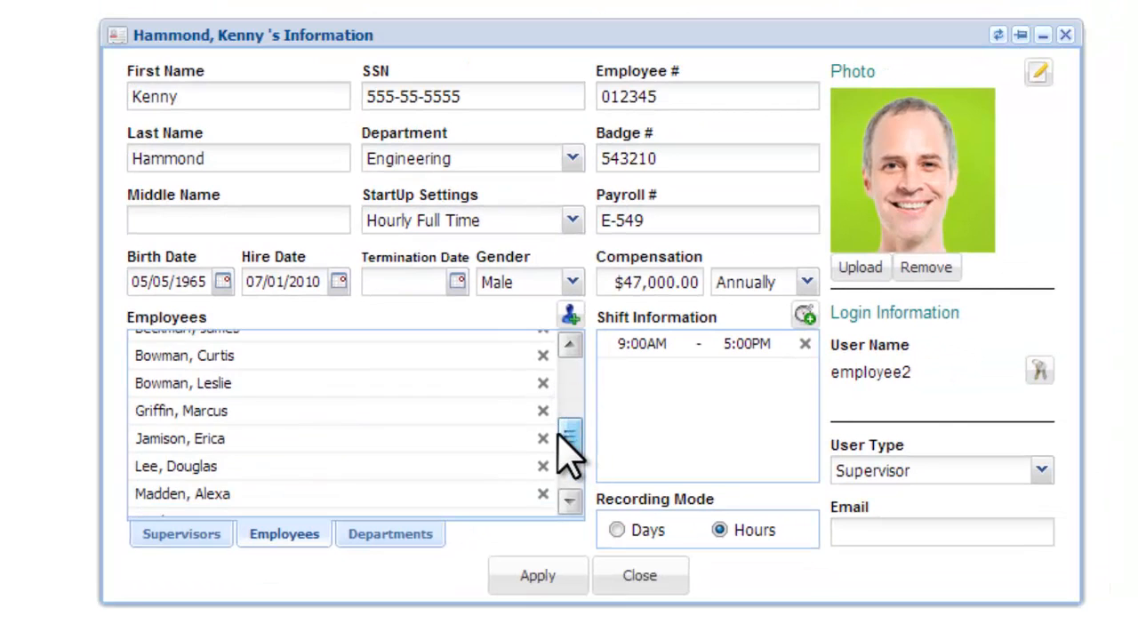
{"action": "left_click_drag", "start_coordinate": [567, 454], "coordinate": [578, 465]}
- Set the employee's user type to Super Administrator
{"action": "left_click", "coordinate": [1042, 469]}
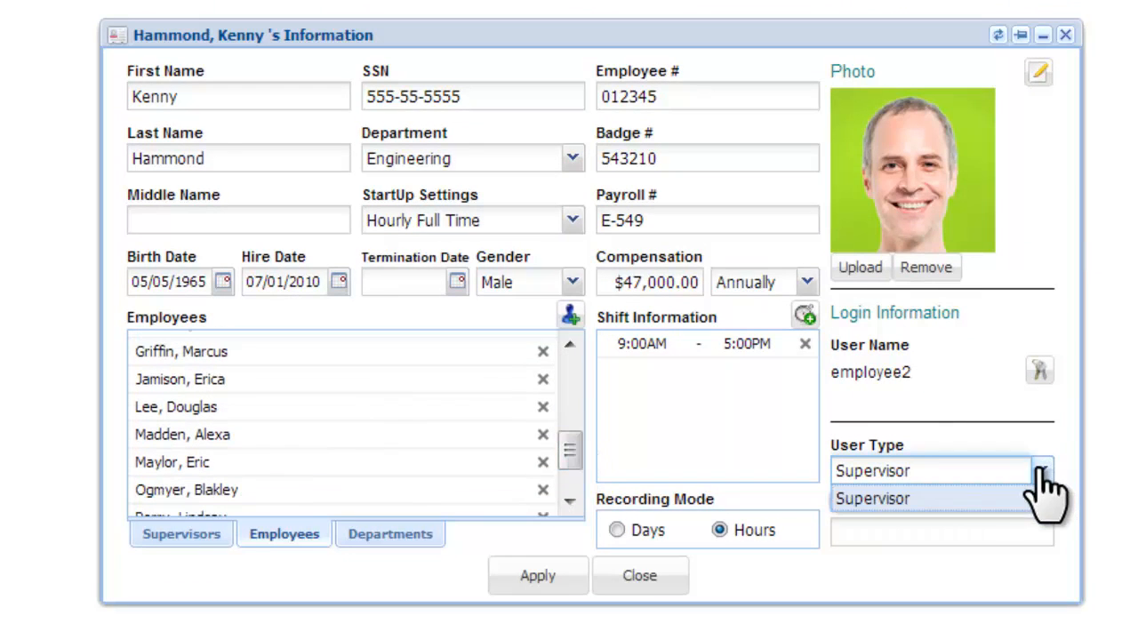
{"action": "left_click", "coordinate": [1033, 470]}
{"action": "left_click", "coordinate": [1014, 469]}
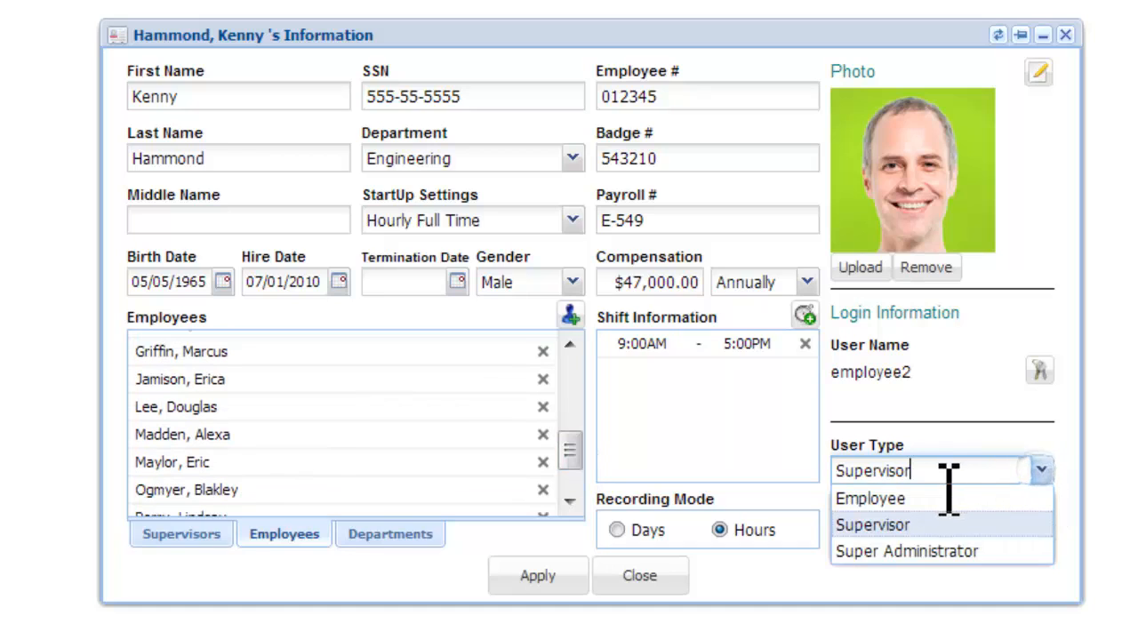
{"action": "left_click", "coordinate": [905, 557]}
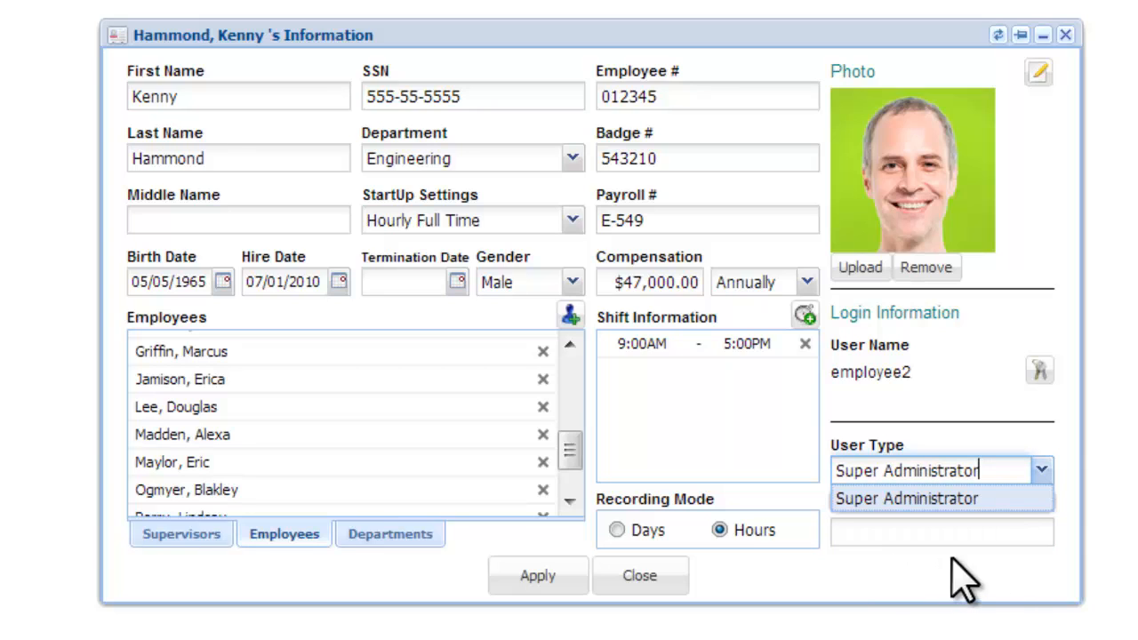
{"action": "left_click", "coordinate": [1012, 553]}
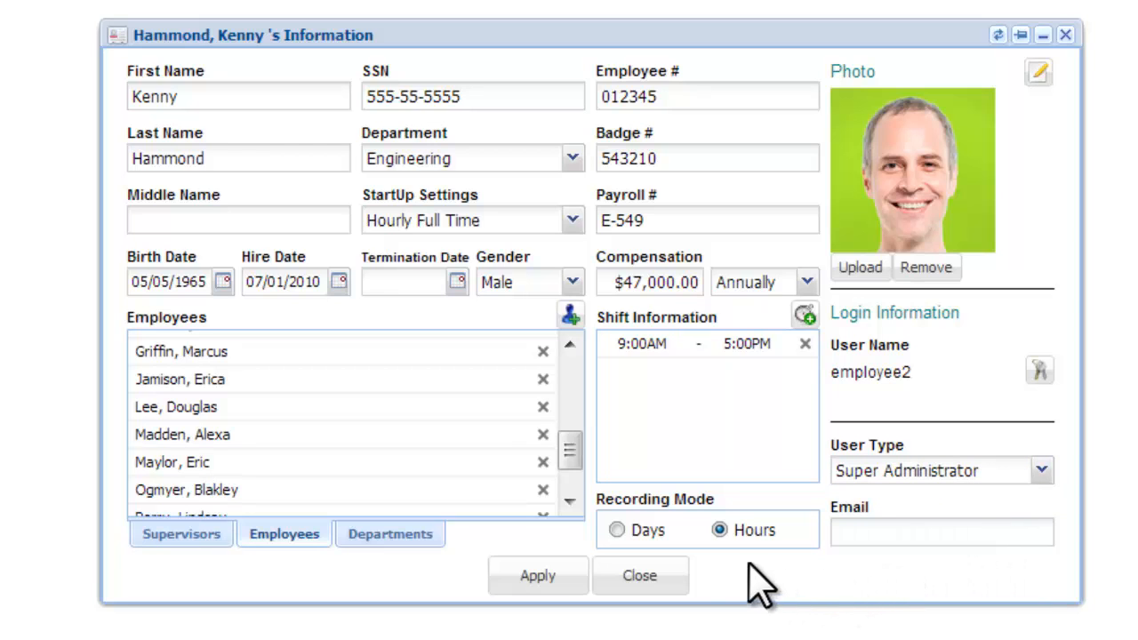
{"action": "left_click_drag", "start_coordinate": [565, 449], "coordinate": [570, 370]}
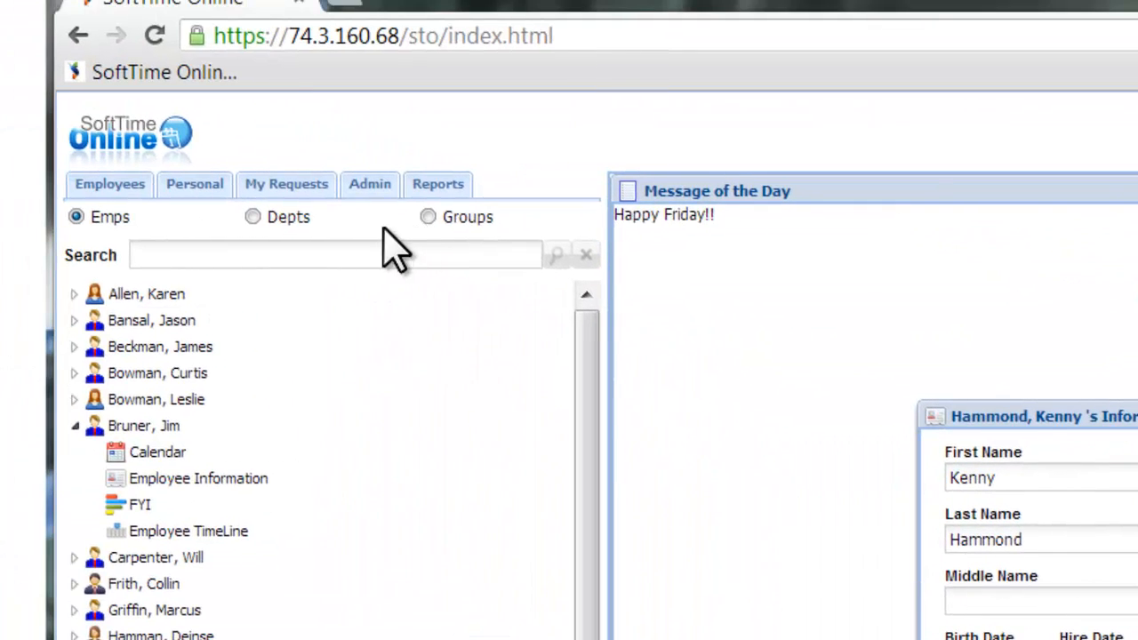
- Open the Admin options and maximize the User Defined Categories window
{"action": "left_click", "coordinate": [366, 186]}
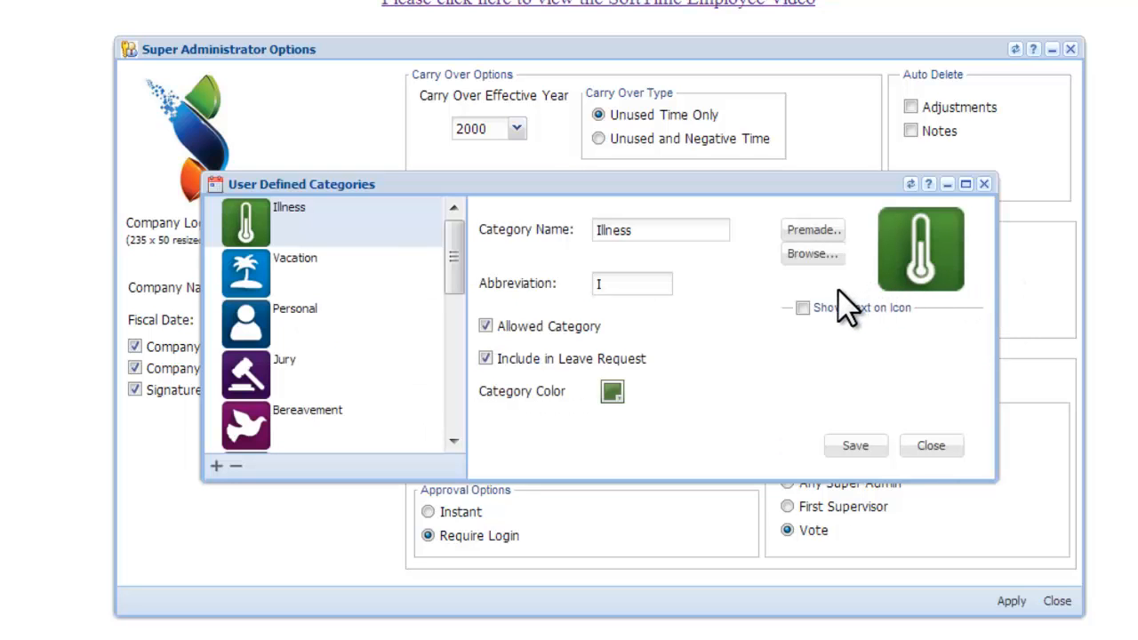
{"action": "left_click", "coordinate": [966, 185]}
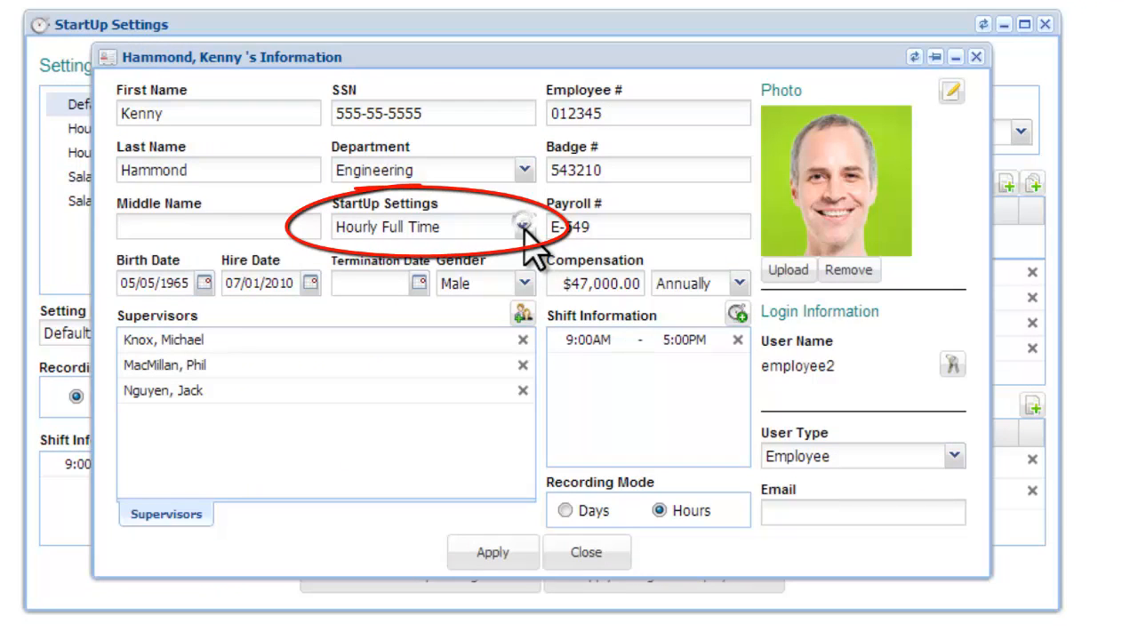
- Check the start-up schedule options, close the Holiday Editor, StartUp Settings and User Defined Categories windows, and reposition the information window
{"action": "left_click", "coordinate": [498, 235]}
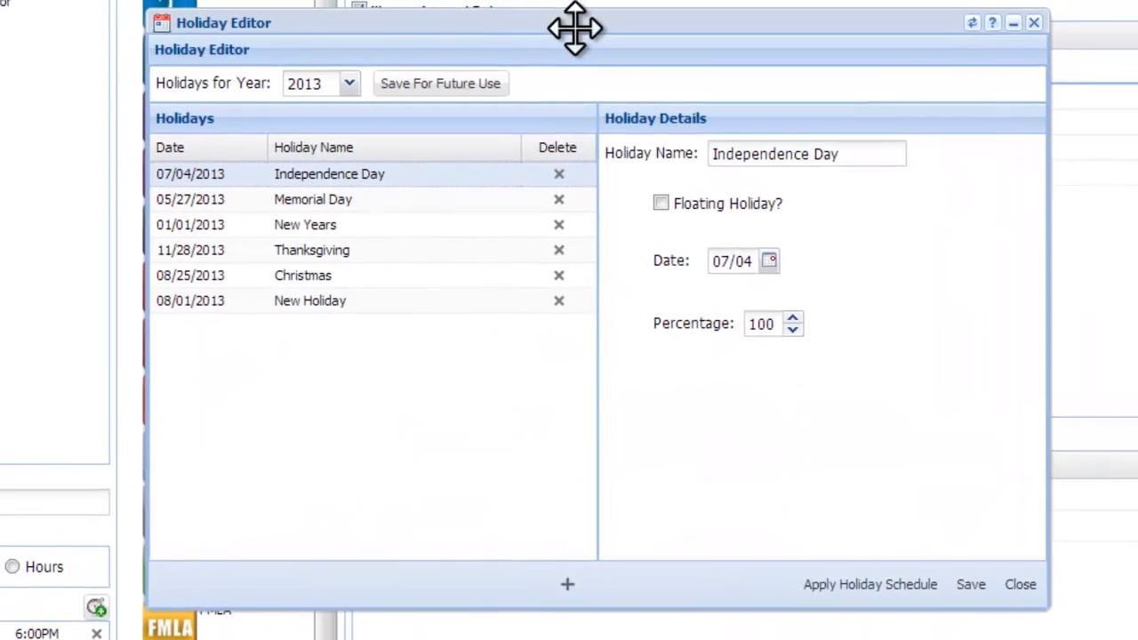
{"action": "left_click_drag", "start_coordinate": [576, 26], "coordinate": [648, 0]}
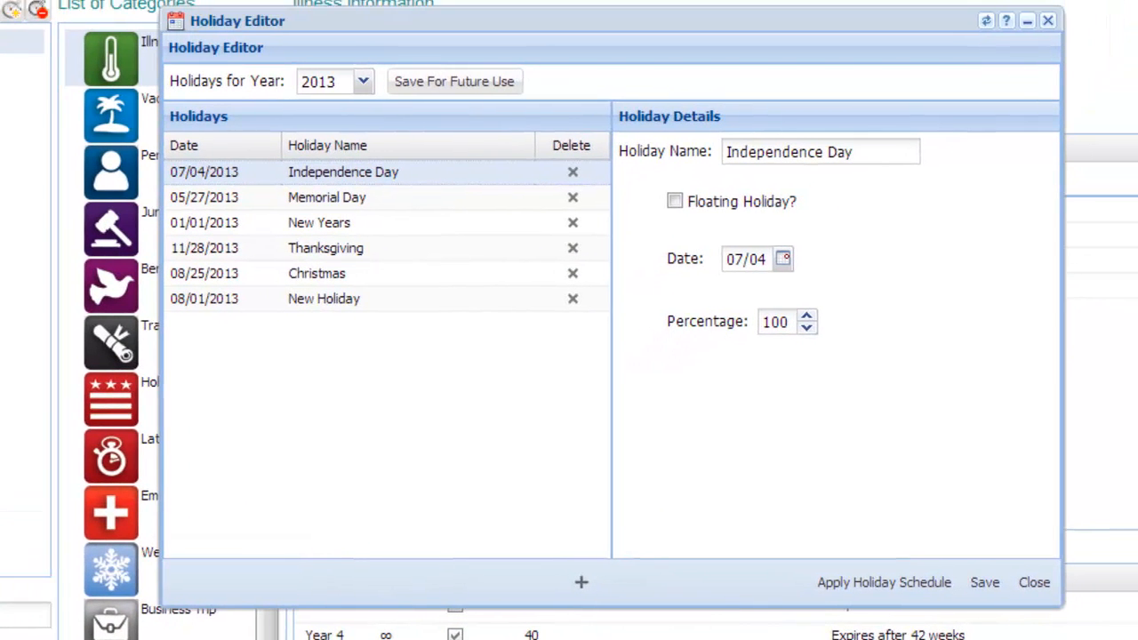
{"action": "left_click", "coordinate": [1047, 20]}
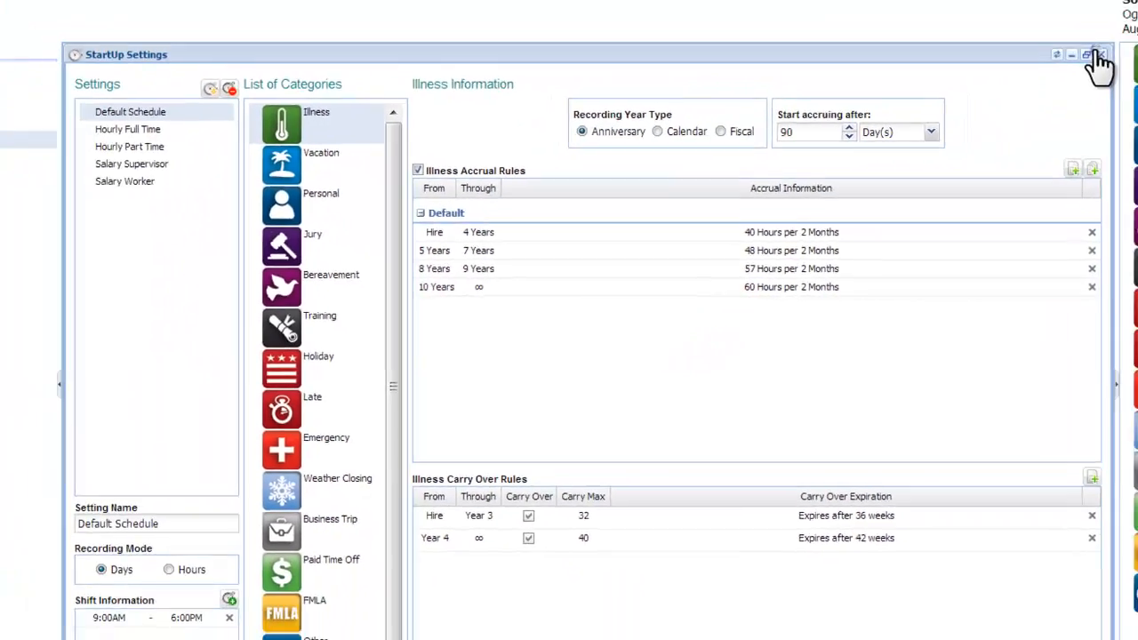
{"action": "left_click", "coordinate": [1098, 52]}
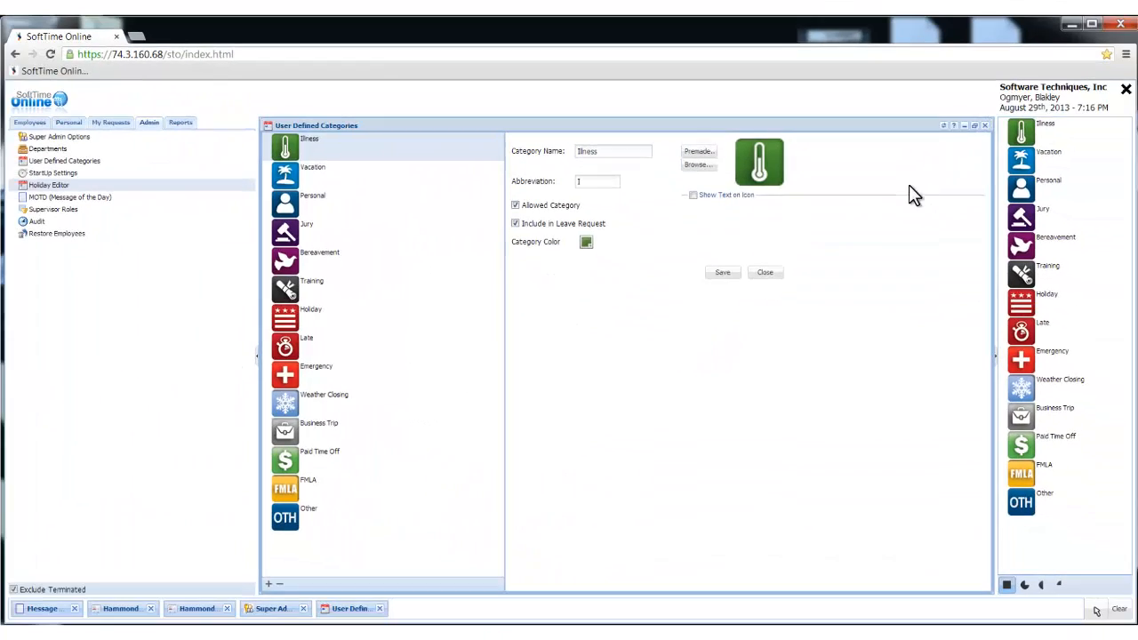
{"action": "left_click", "coordinate": [984, 126]}
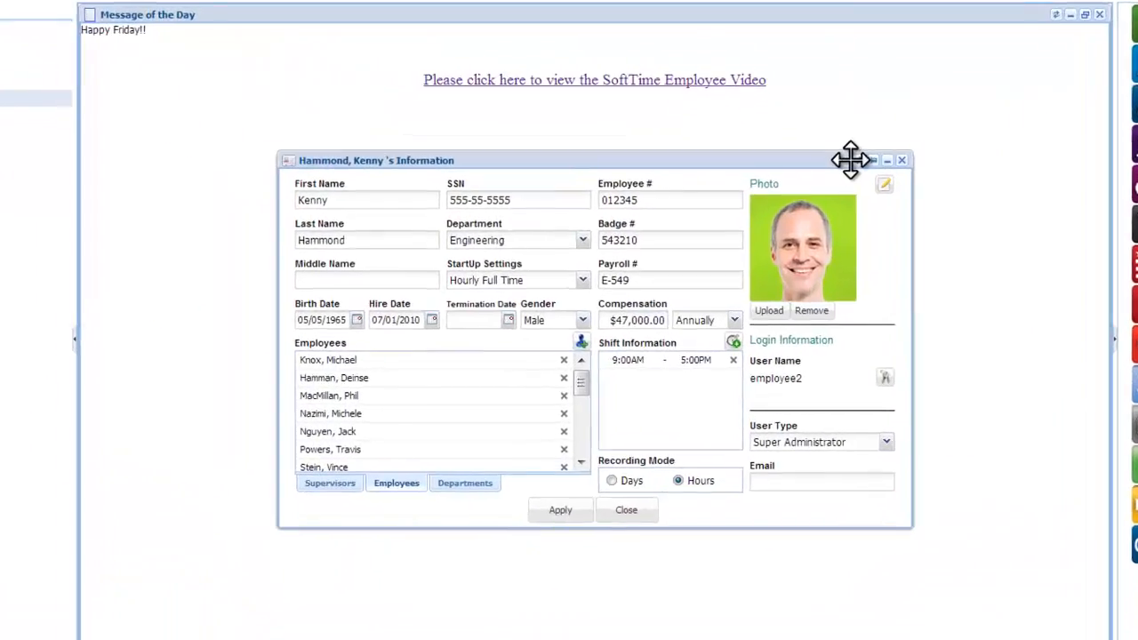
{"action": "left_click_drag", "start_coordinate": [640, 94], "coordinate": [625, 60]}
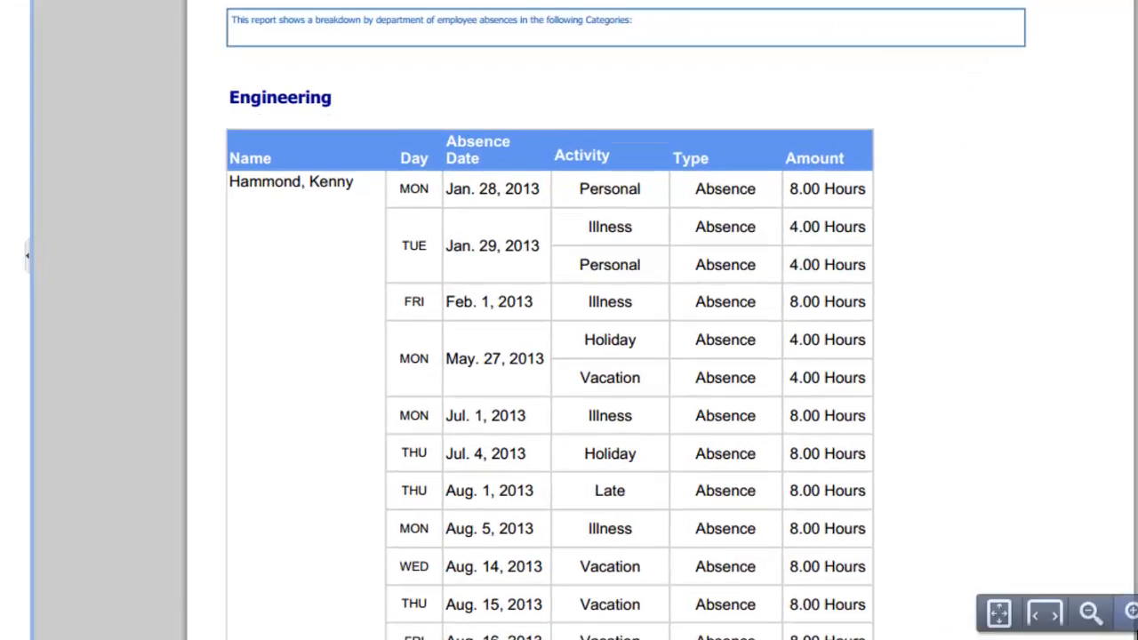
- Zoom into the Engineering absence report and scroll through its pages
{"action": "left_click", "coordinate": [979, 577]}
{"action": "scroll", "coordinate": [979, 577], "scroll_direction": "down", "scroll_amount": 5}
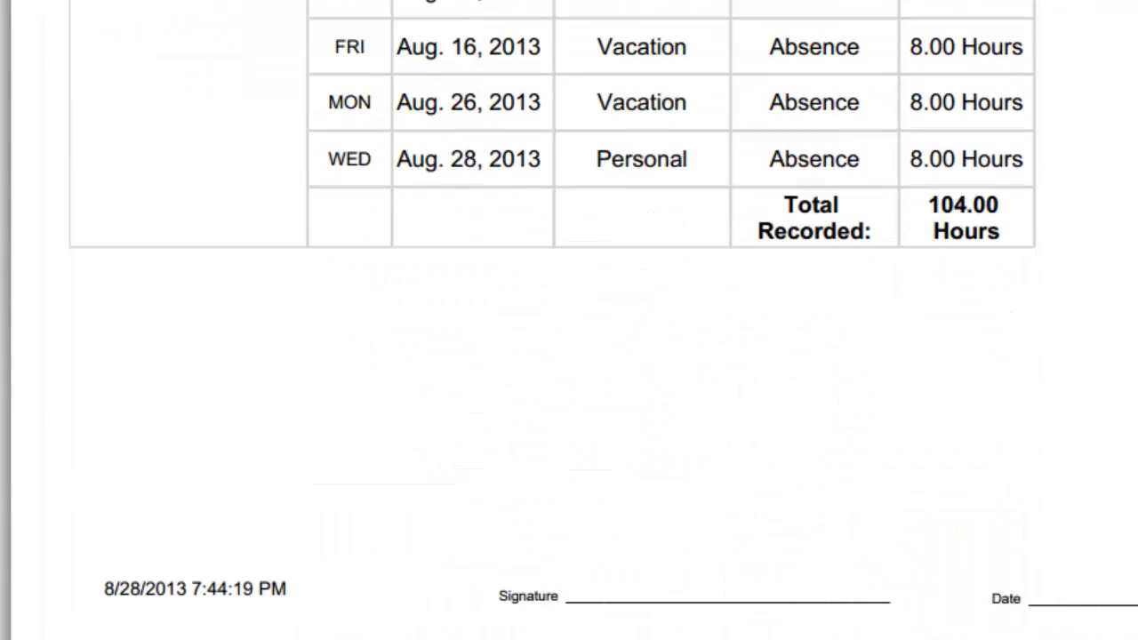
{"action": "scroll", "coordinate": [569, 355], "scroll_direction": "up", "scroll_amount": 5}
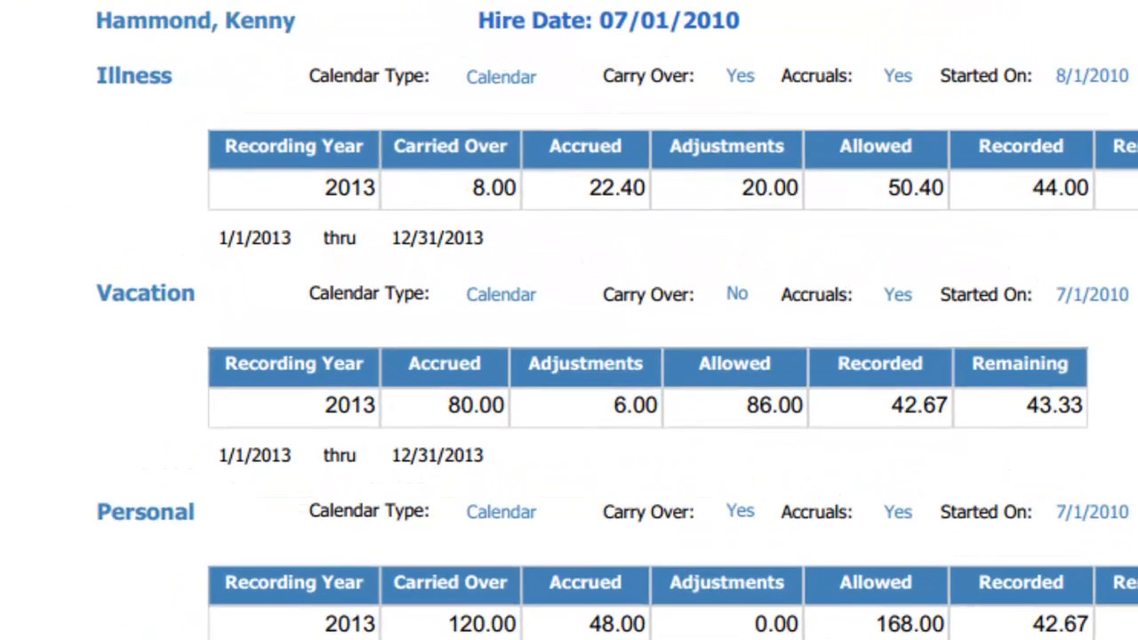
{"action": "scroll", "coordinate": [568, 320], "scroll_direction": "down", "scroll_amount": 2}
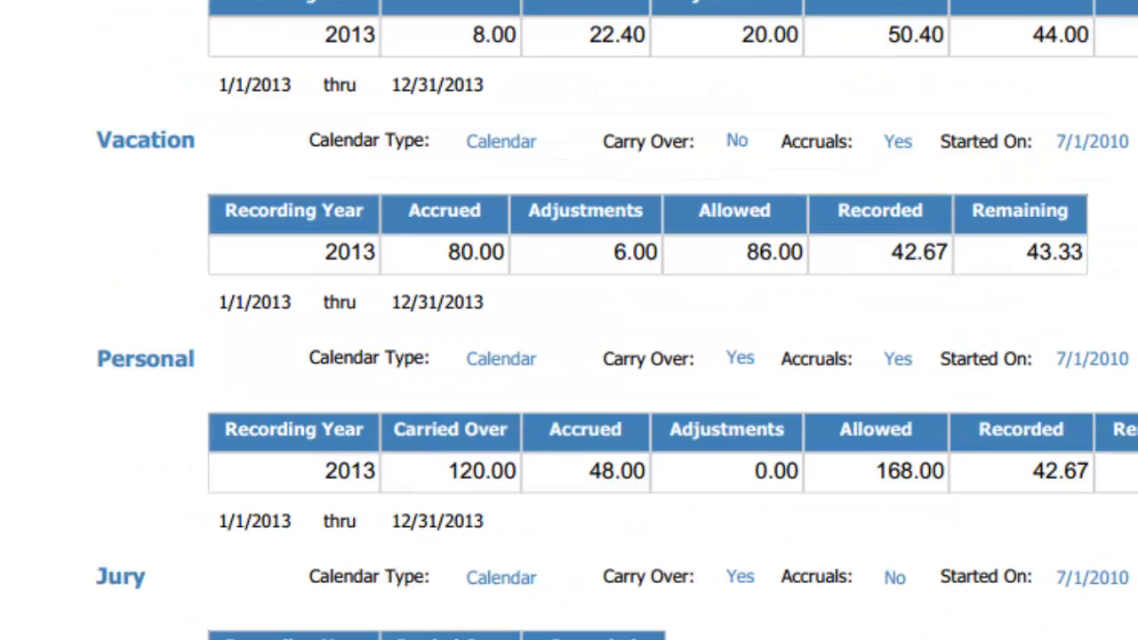
{"action": "scroll", "coordinate": [569, 320], "scroll_direction": "down", "scroll_amount": 4}
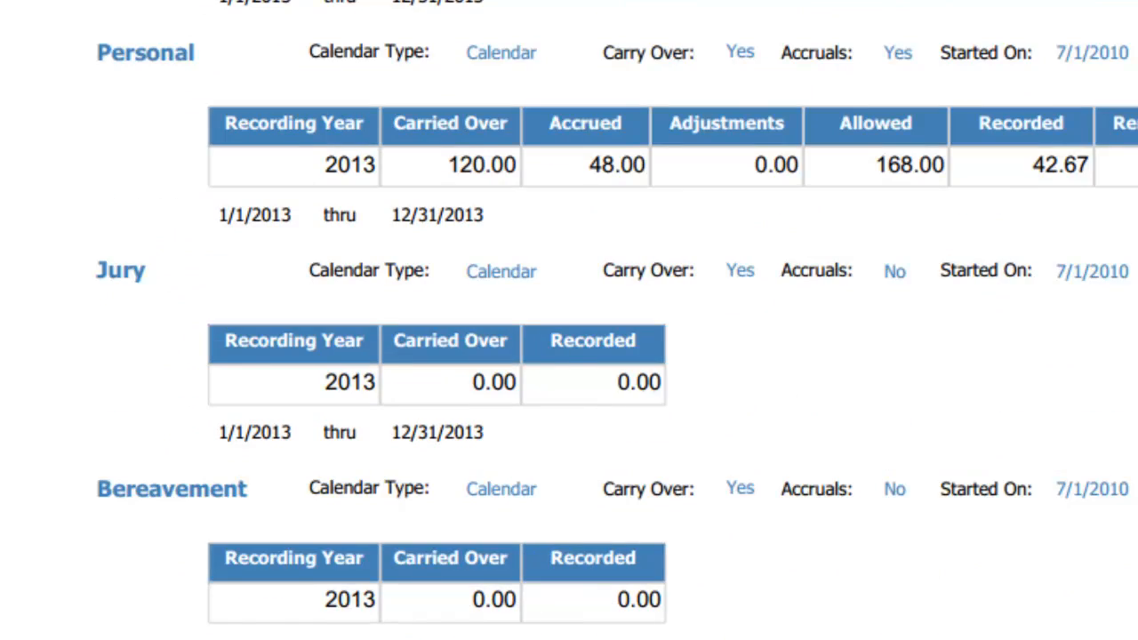
{"action": "scroll", "coordinate": [569, 320], "scroll_direction": "down", "scroll_amount": 15}
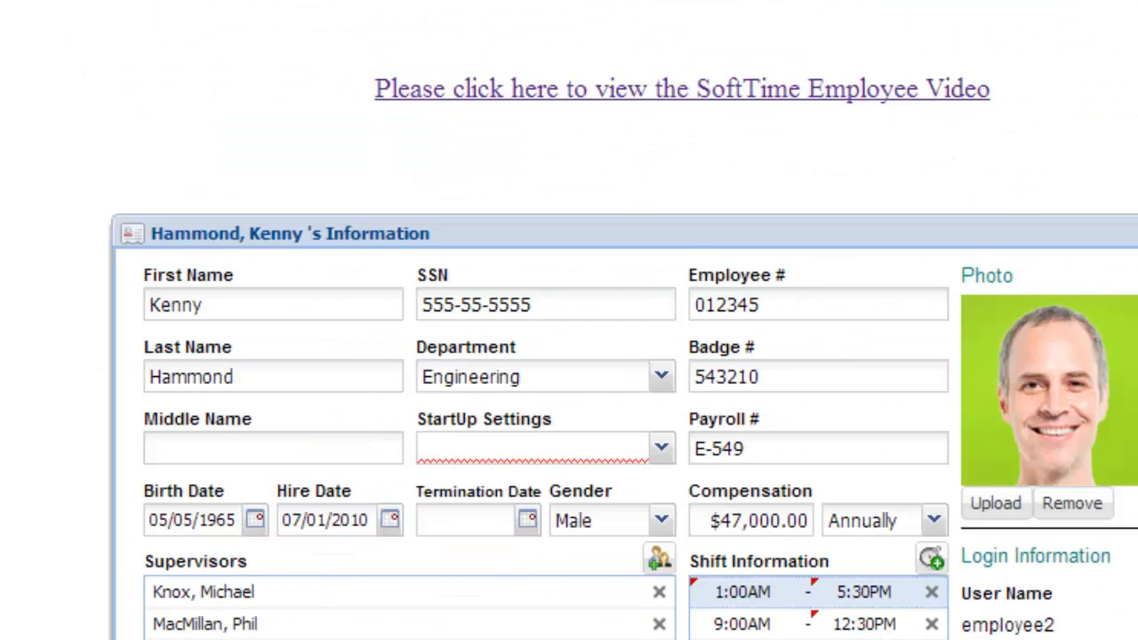
- Enter the employee's e-mail address in the Email field
{"action": "left_click", "coordinate": [883, 537]}
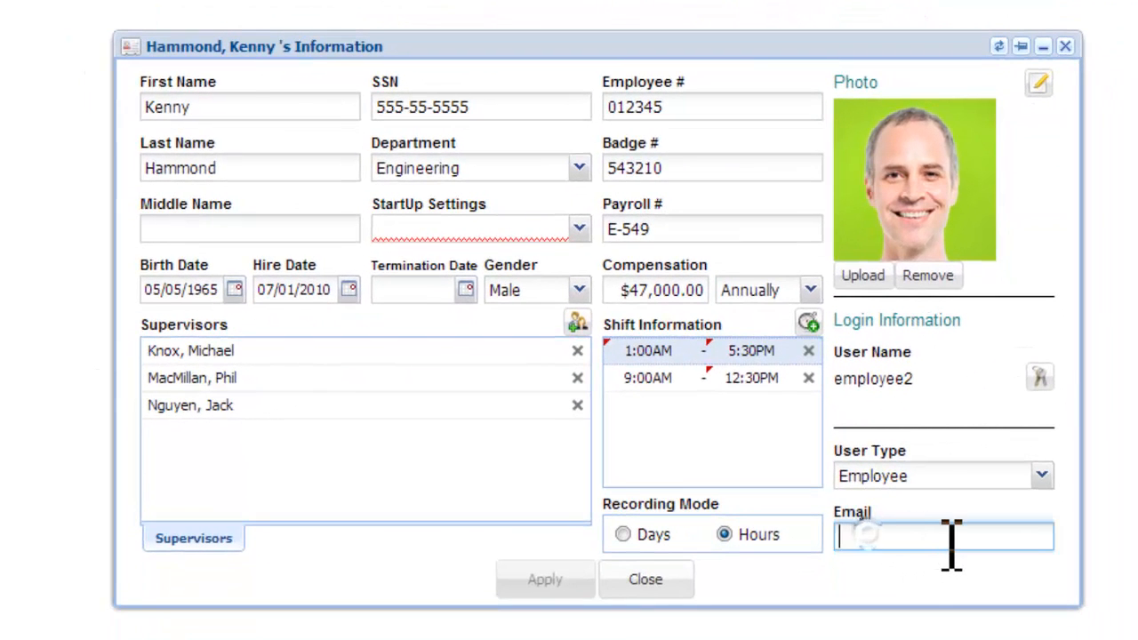
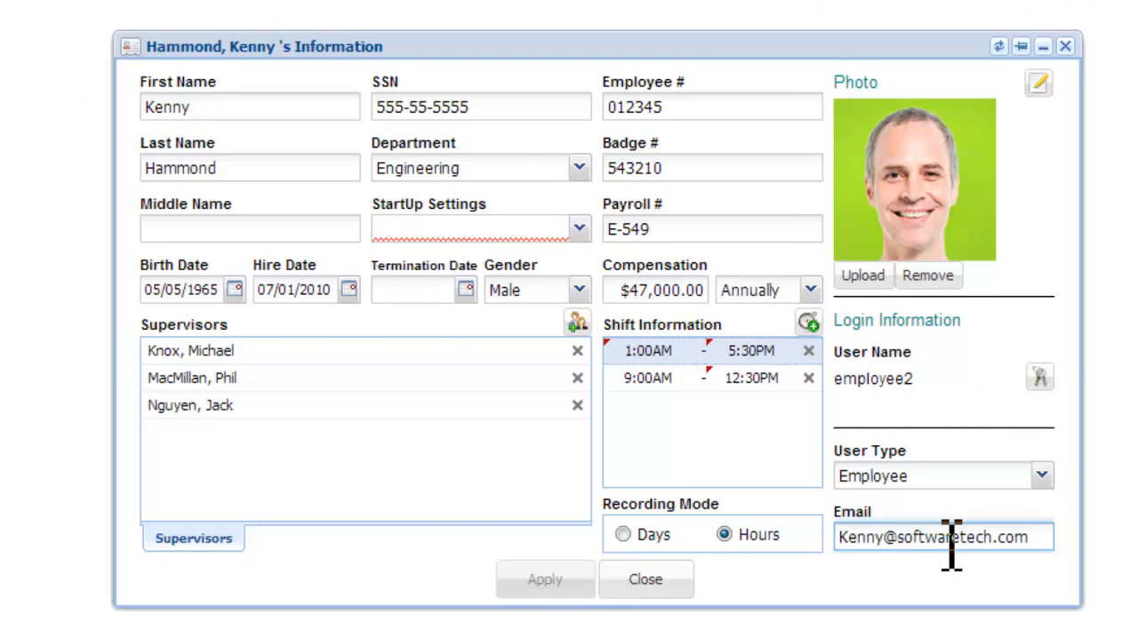
{"action": "key", "text": "Tab"}
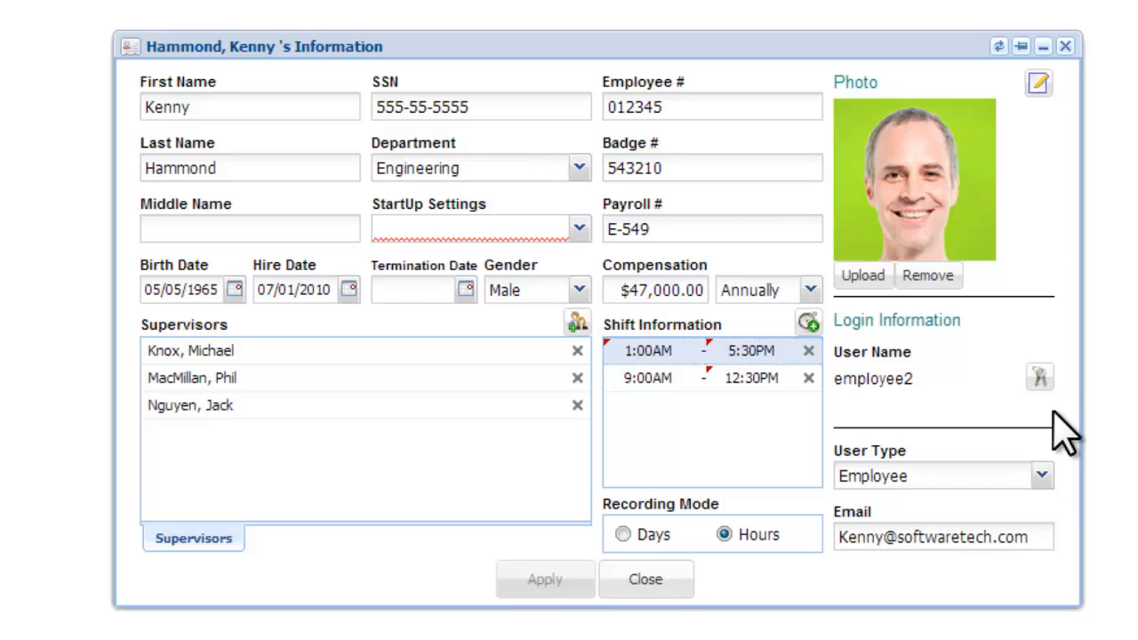
- Review the login credentials without changing them, then bring up the employee's Notes
{"action": "left_click", "coordinate": [1040, 377]}
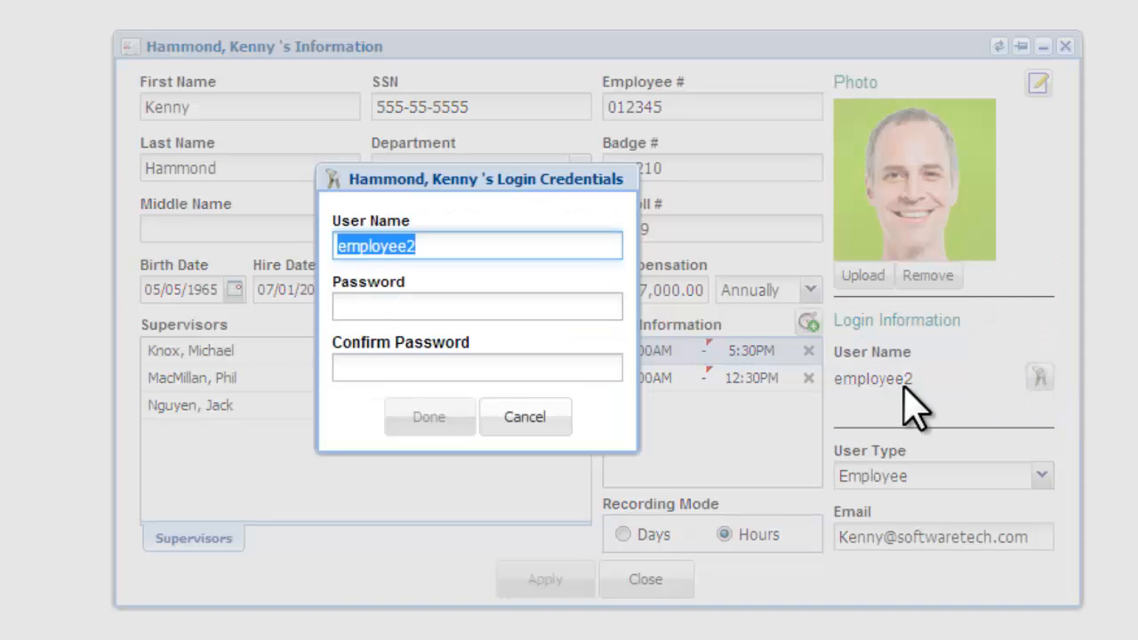
{"action": "left_click", "coordinate": [553, 418]}
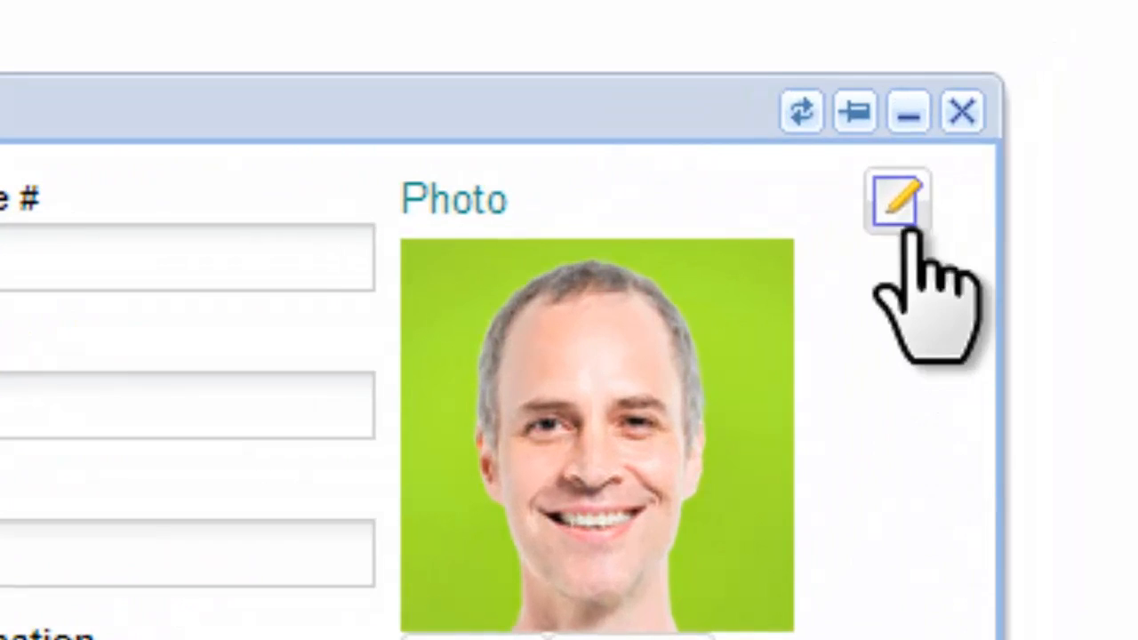
{"action": "left_click", "coordinate": [900, 206]}
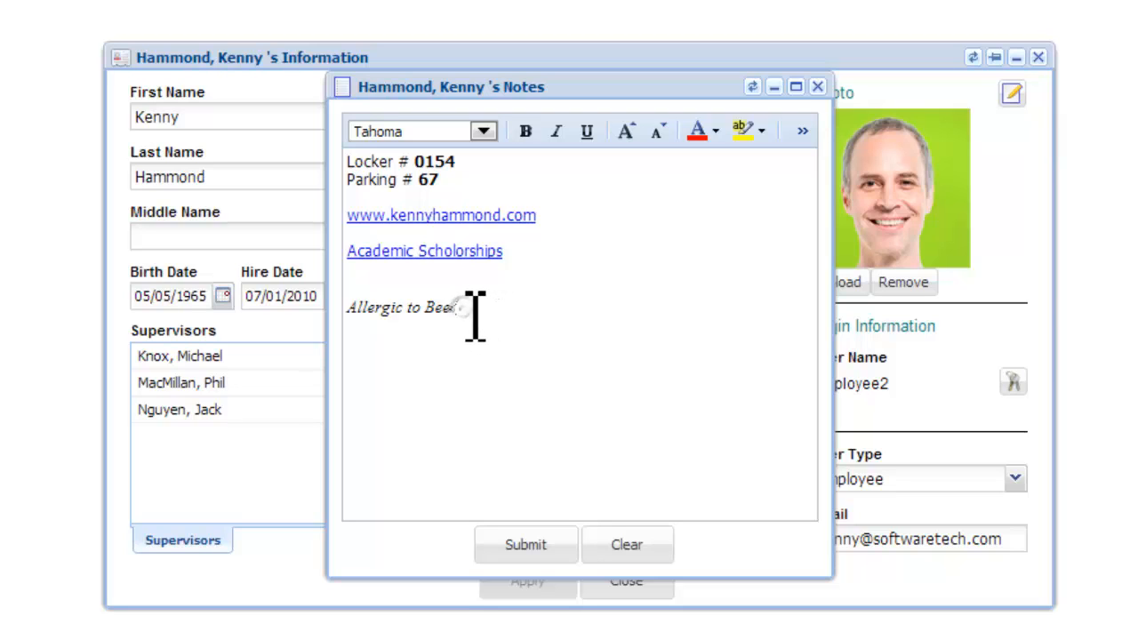
- Turn the Locker # 0154 and Parking # 67 note lines orange via the font colour palette, then Submit
{"action": "left_click_drag", "start_coordinate": [475, 316], "coordinate": [351, 159]}
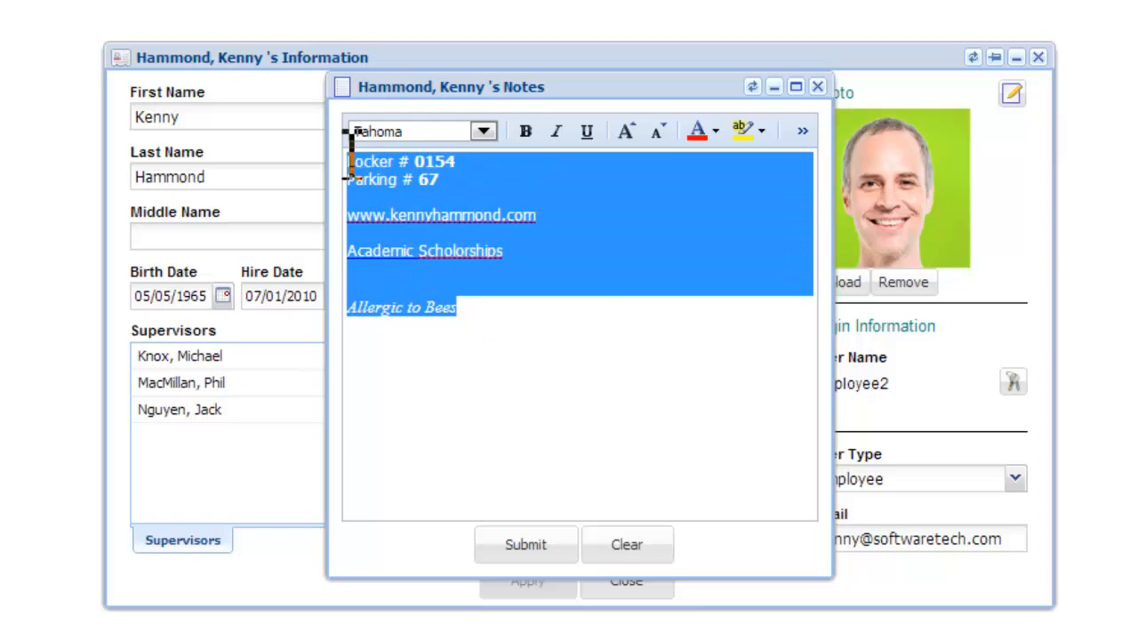
{"action": "left_click", "coordinate": [599, 356]}
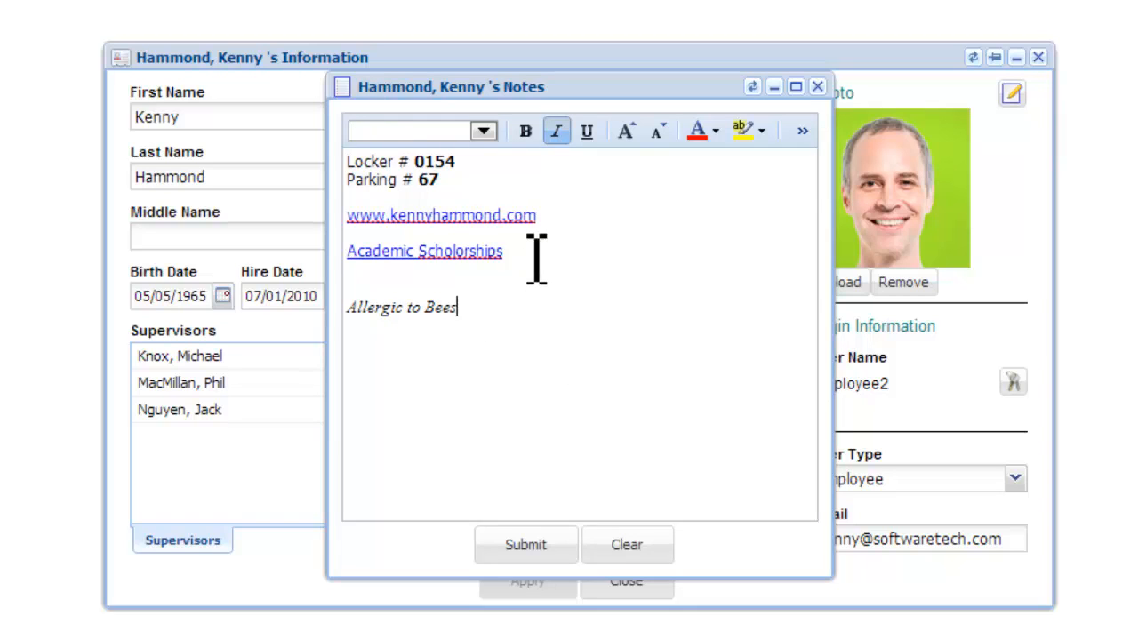
{"action": "left_click", "coordinate": [484, 131]}
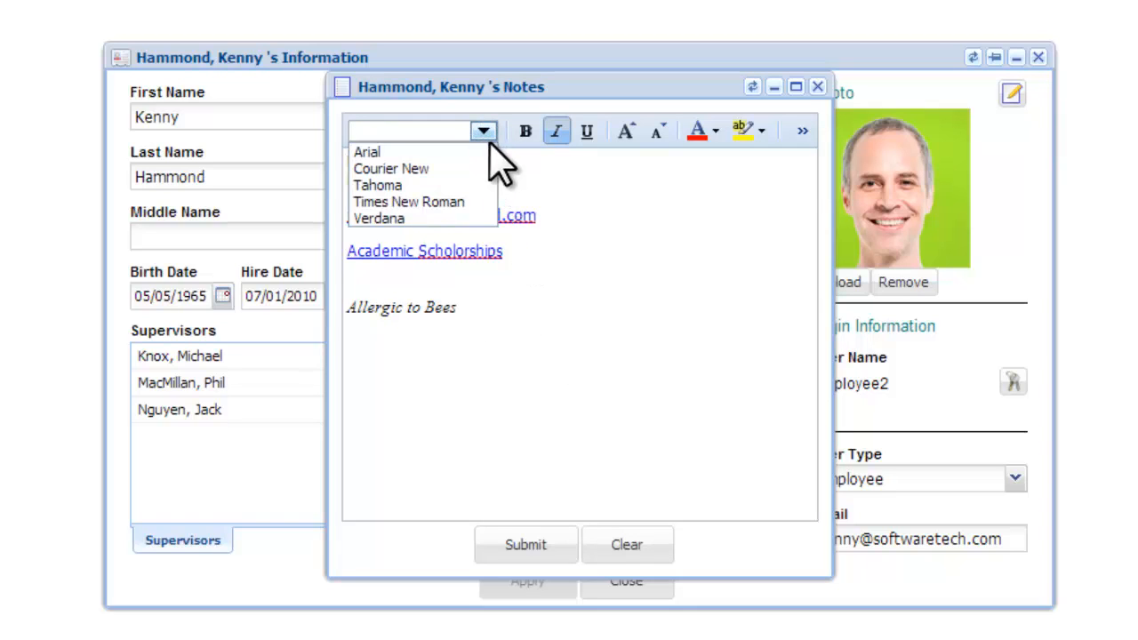
{"action": "left_click", "coordinate": [707, 133]}
{"action": "left_click", "coordinate": [721, 183]}
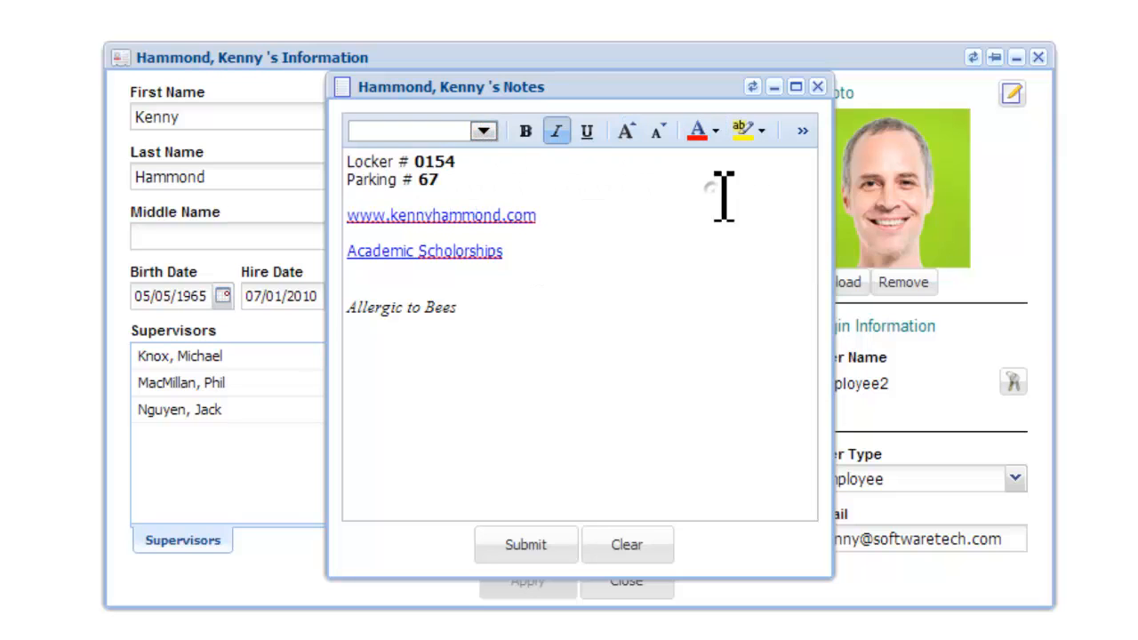
{"action": "left_click", "coordinate": [567, 198]}
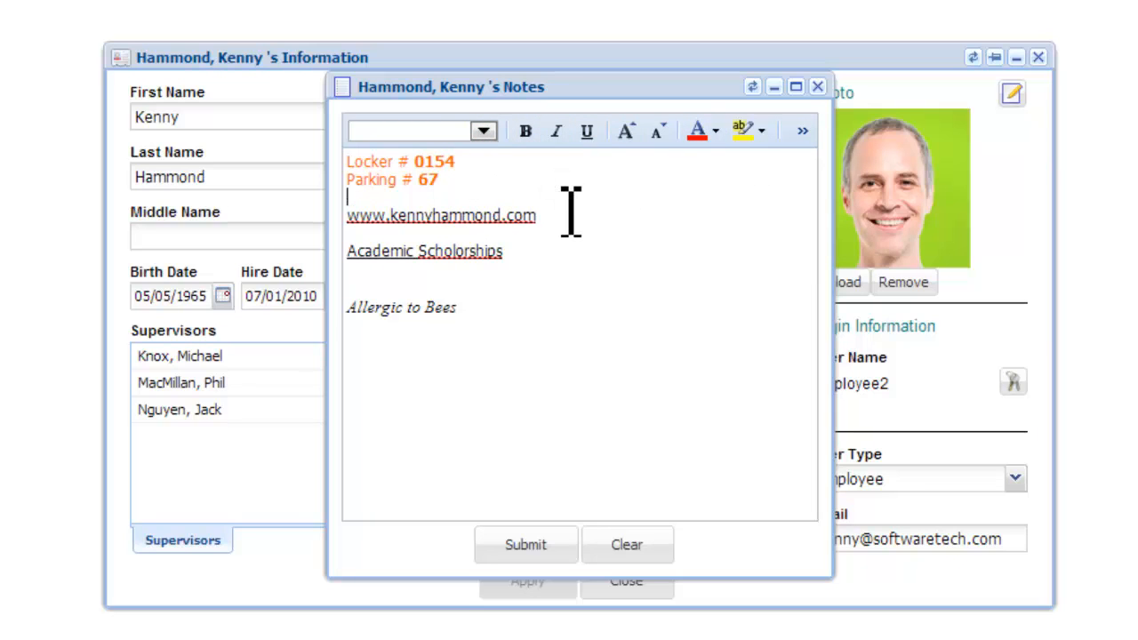
{"action": "left_click", "coordinate": [512, 547]}
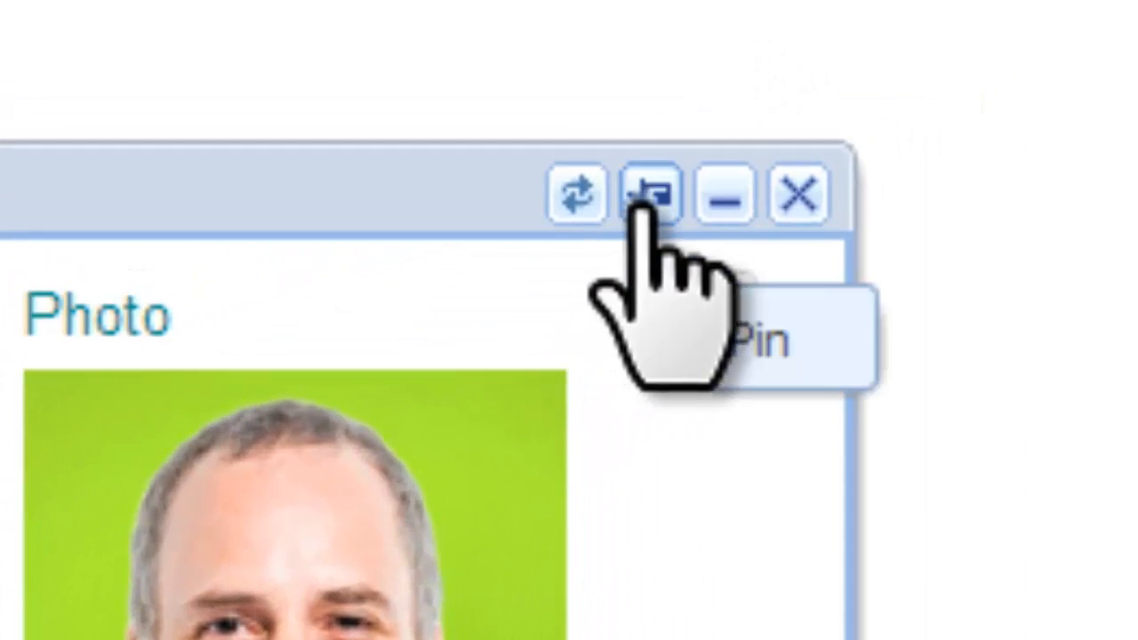
- Pin the information window, view three other employees from the Employees list, then close it
{"action": "left_click", "coordinate": [983, 61]}
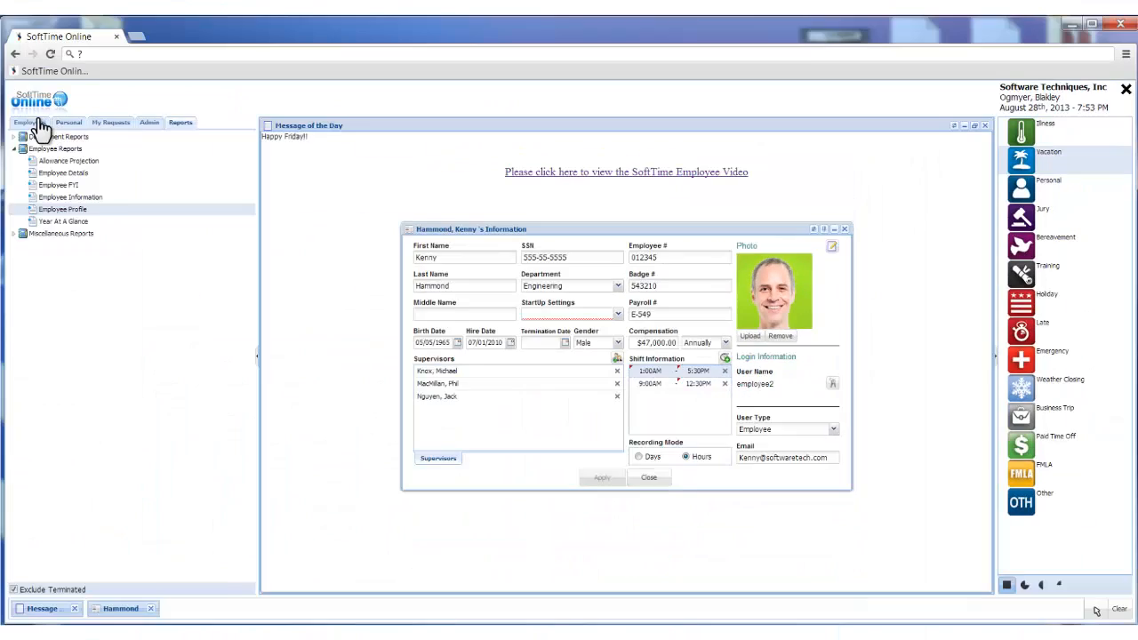
{"action": "left_click", "coordinate": [34, 121]}
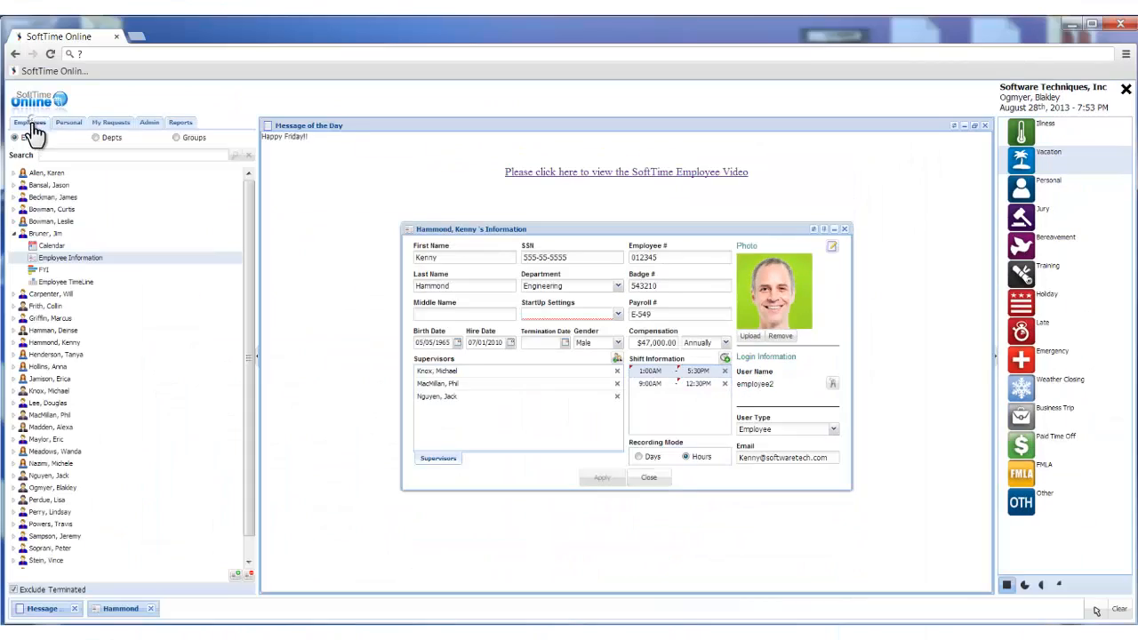
{"action": "left_click", "coordinate": [32, 332]}
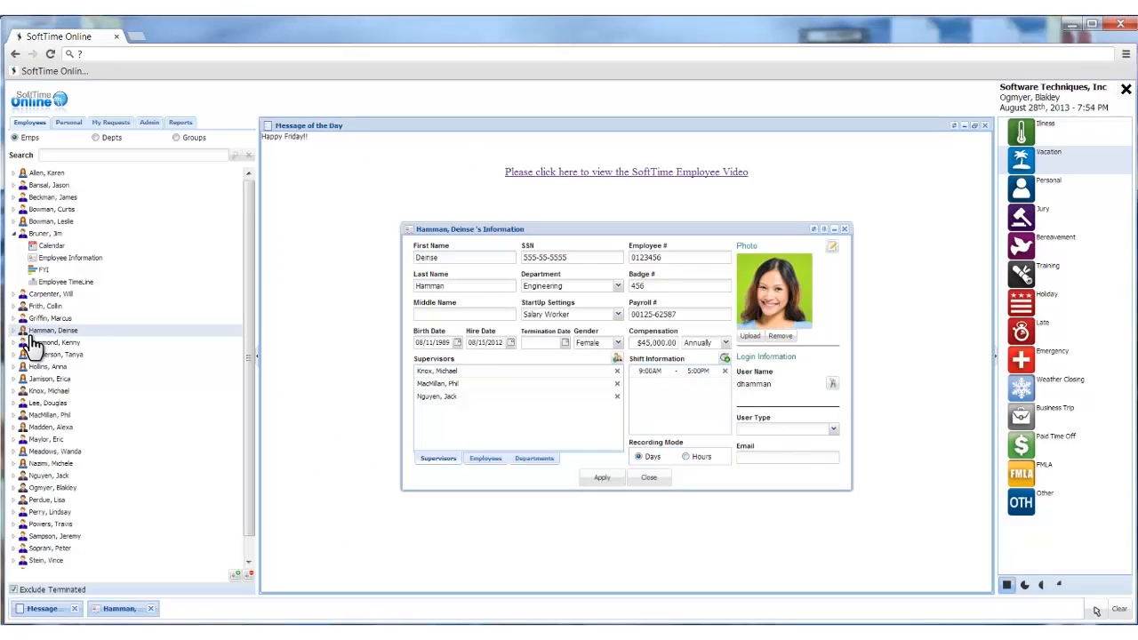
{"action": "left_click", "coordinate": [39, 392]}
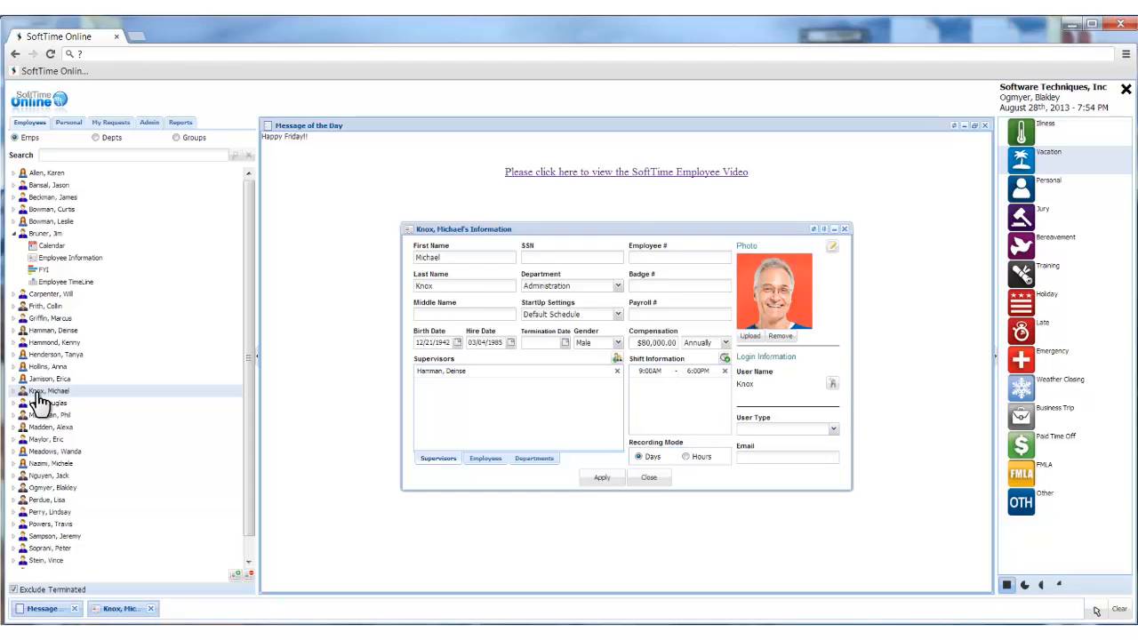
{"action": "left_click", "coordinate": [40, 451]}
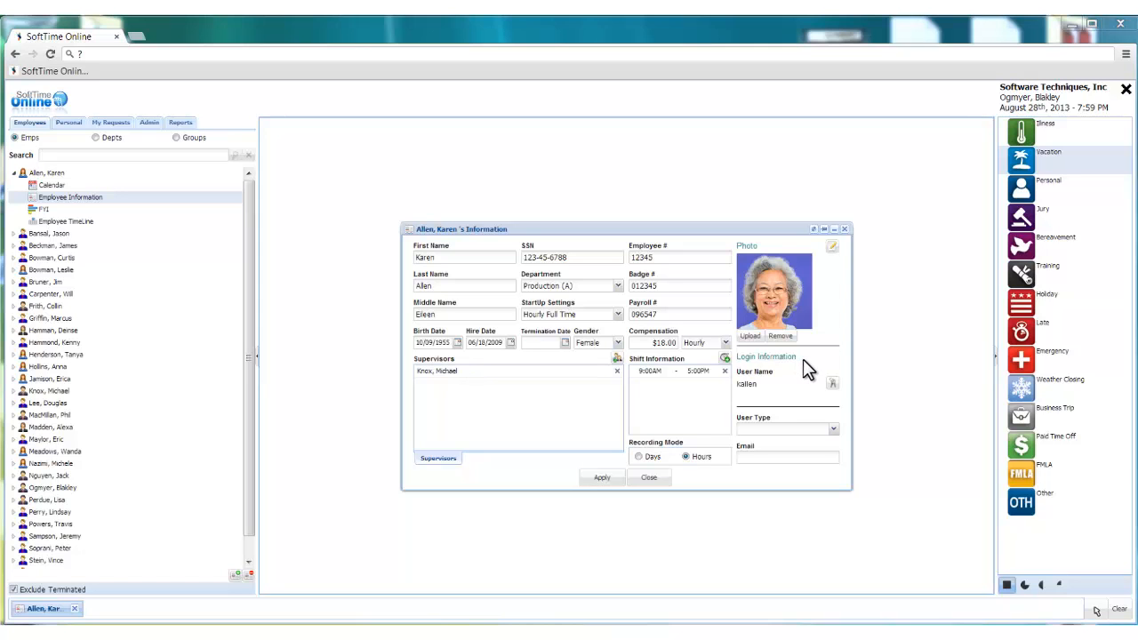
{"action": "left_click", "coordinate": [602, 475]}
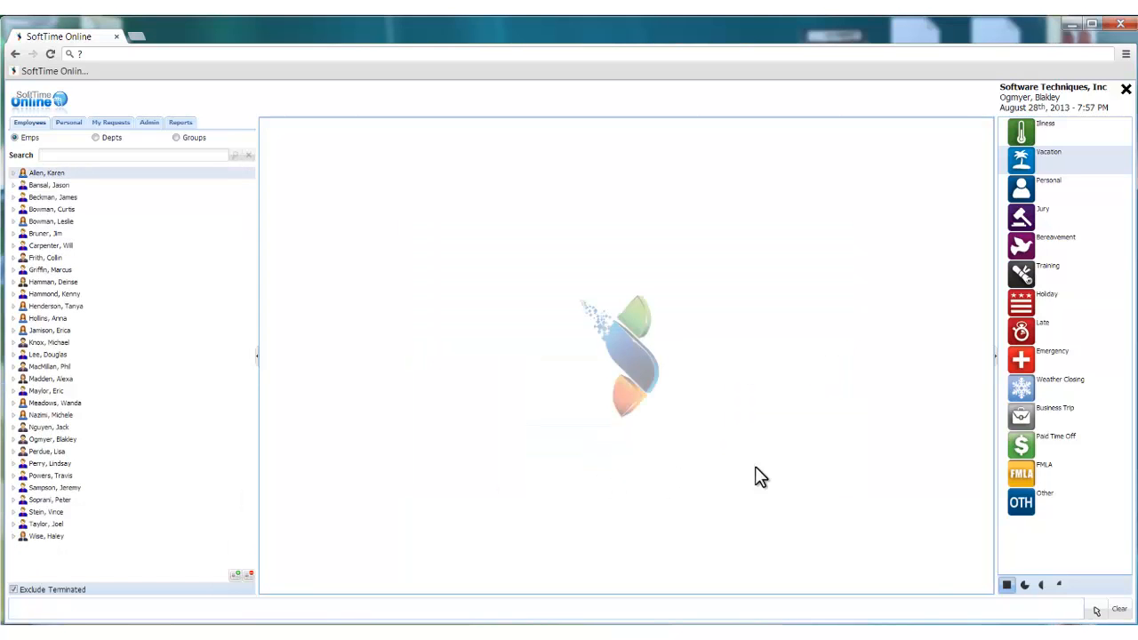